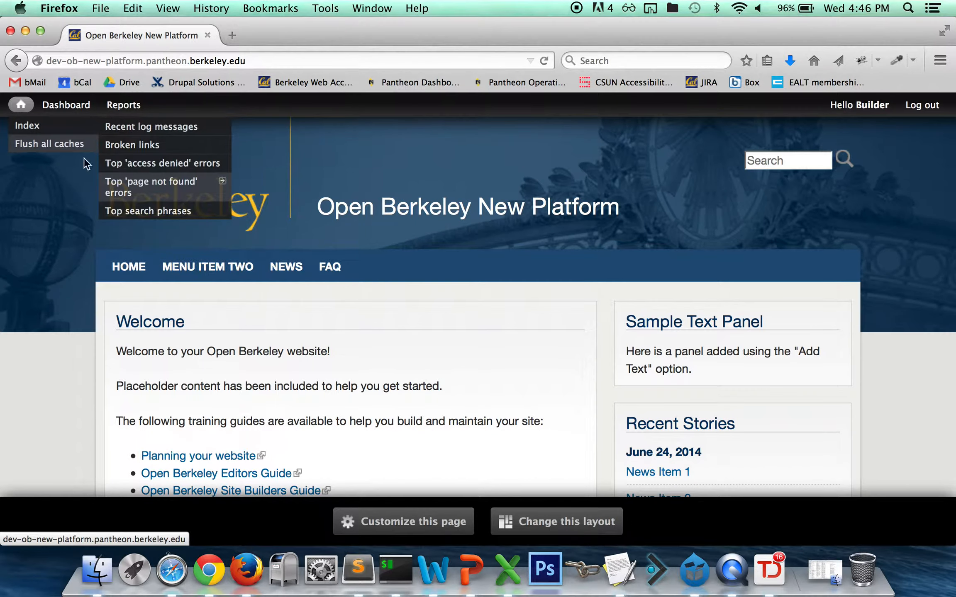
# - Look over the administration menu entries and open the site's Dashboard page
pyautogui.moveTo(129, 106)
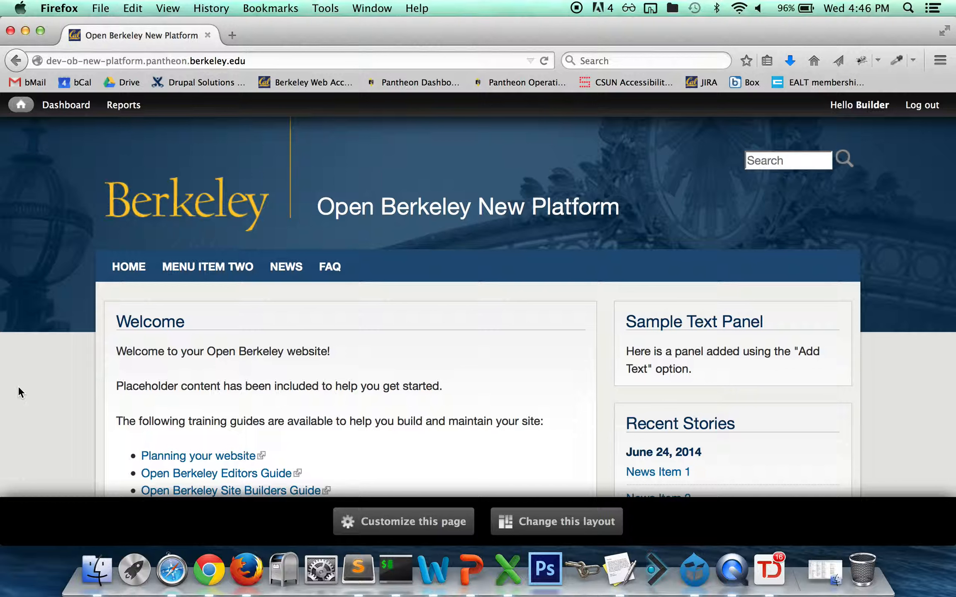
pyautogui.moveTo(70, 109)
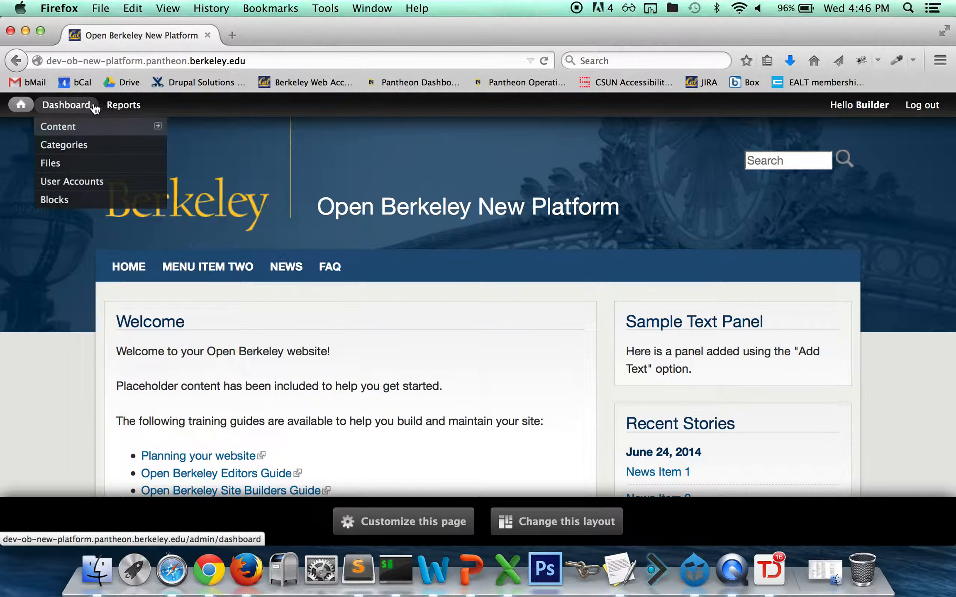
pyautogui.moveTo(91, 130)
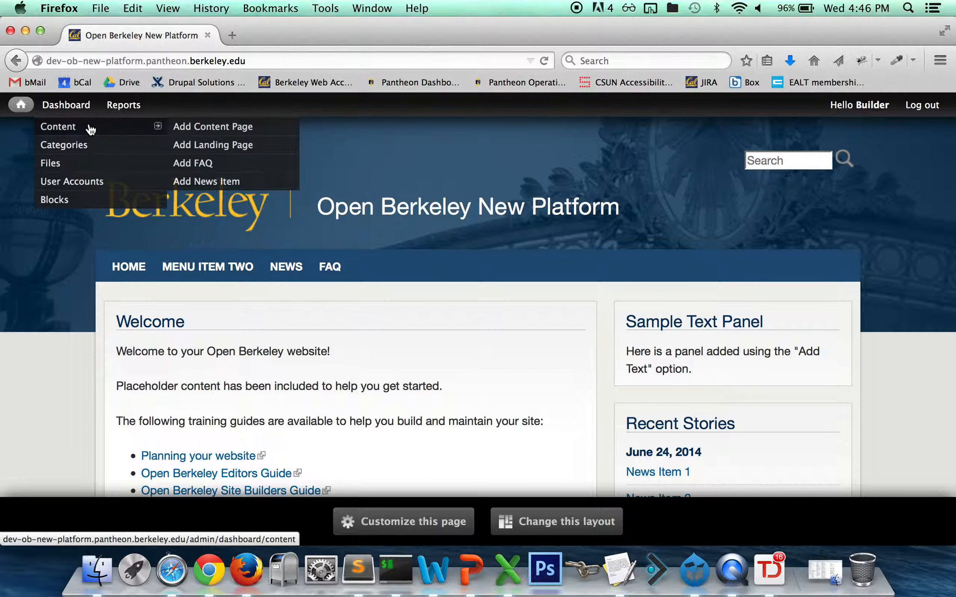
pyautogui.click(79, 107)
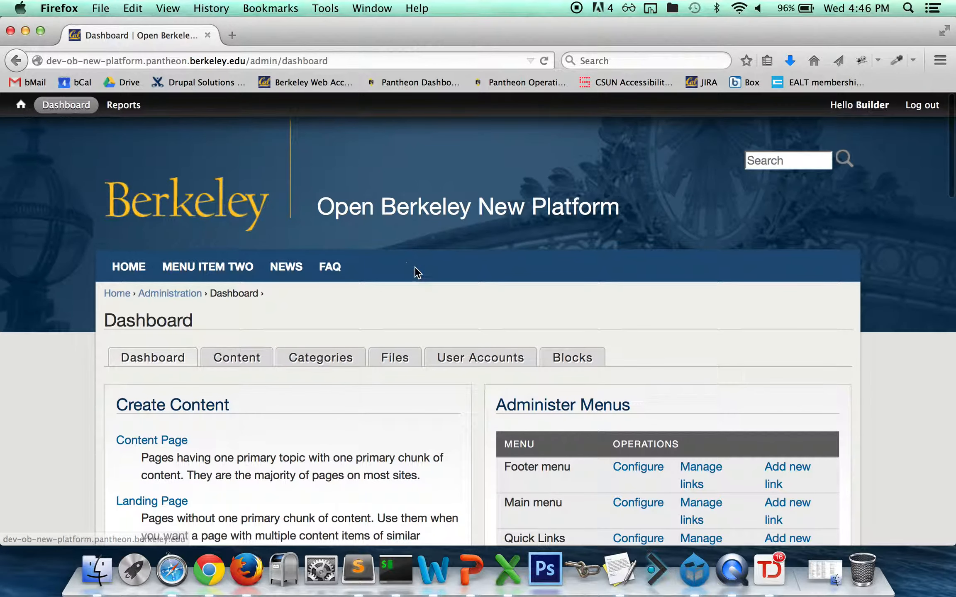
# - Examine the Dashboard's content, menu, taxonomy, URL, backup and other administration sections, and return to the site's home page
pyautogui.scroll(-4, 428, 282)
pyautogui.scroll(-4, 428, 278)
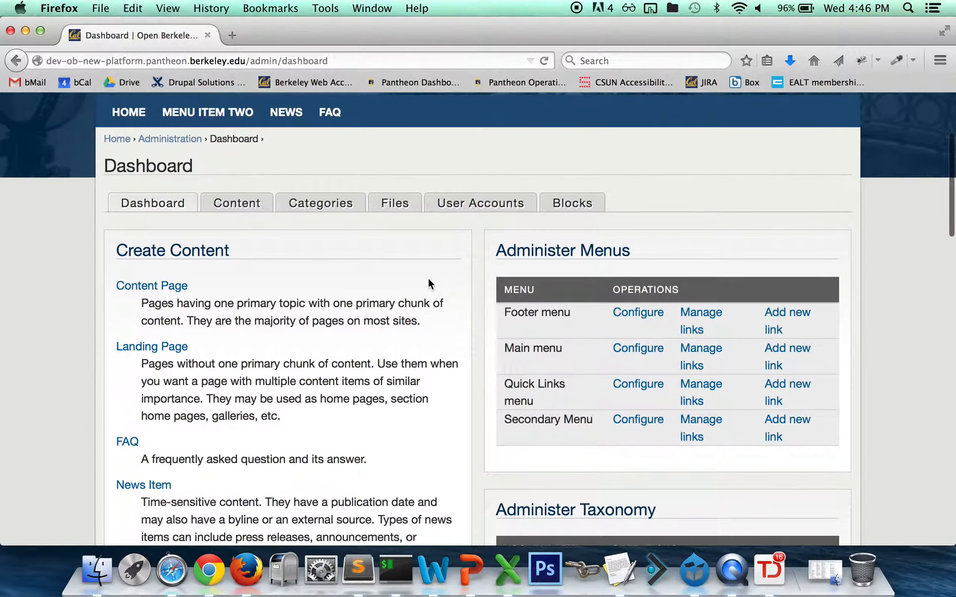
pyautogui.scroll(-4, 427, 277)
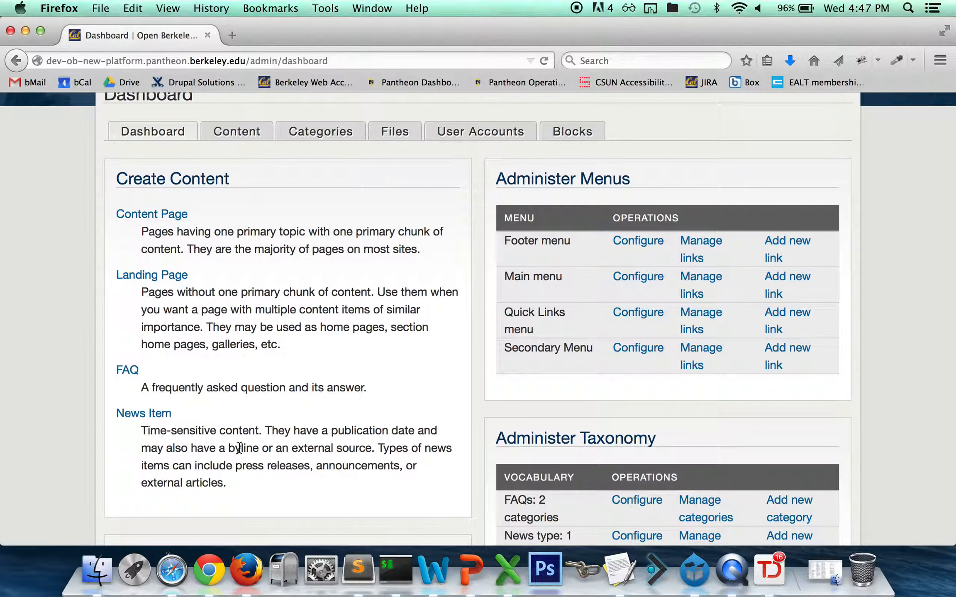
pyautogui.scroll(-3, 483, 423)
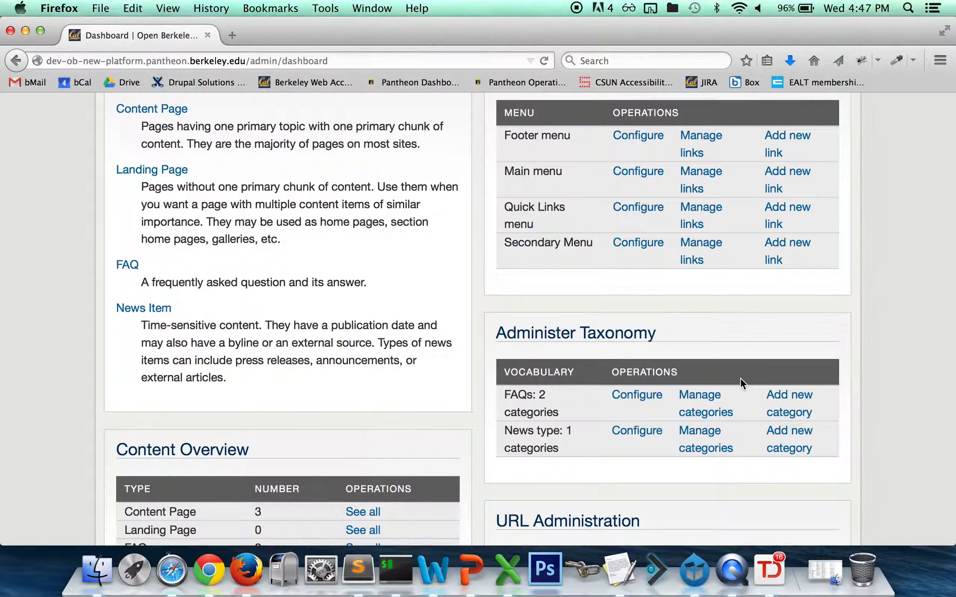
pyautogui.scroll(-5, 740, 378)
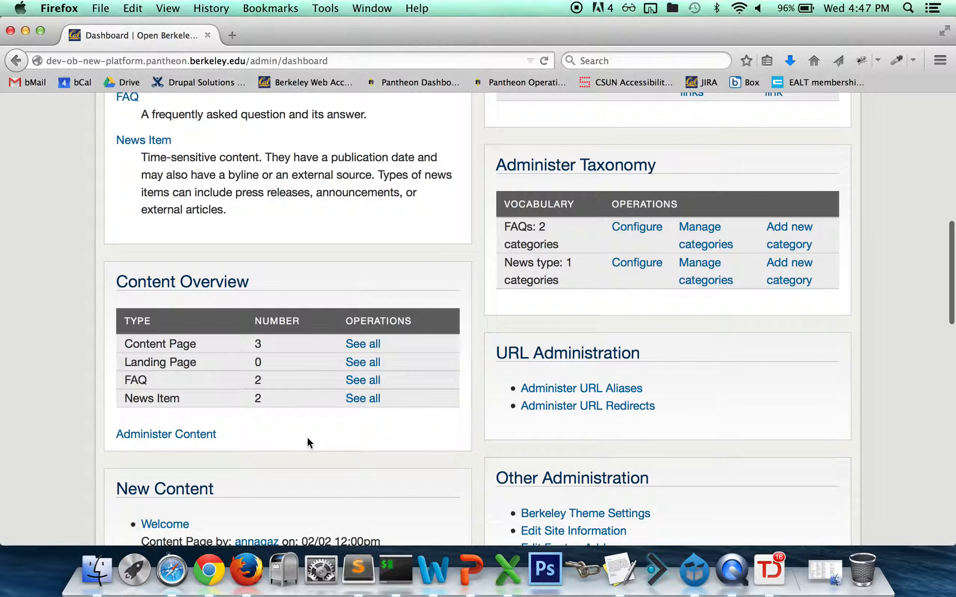
pyautogui.scroll(-6, 308, 440)
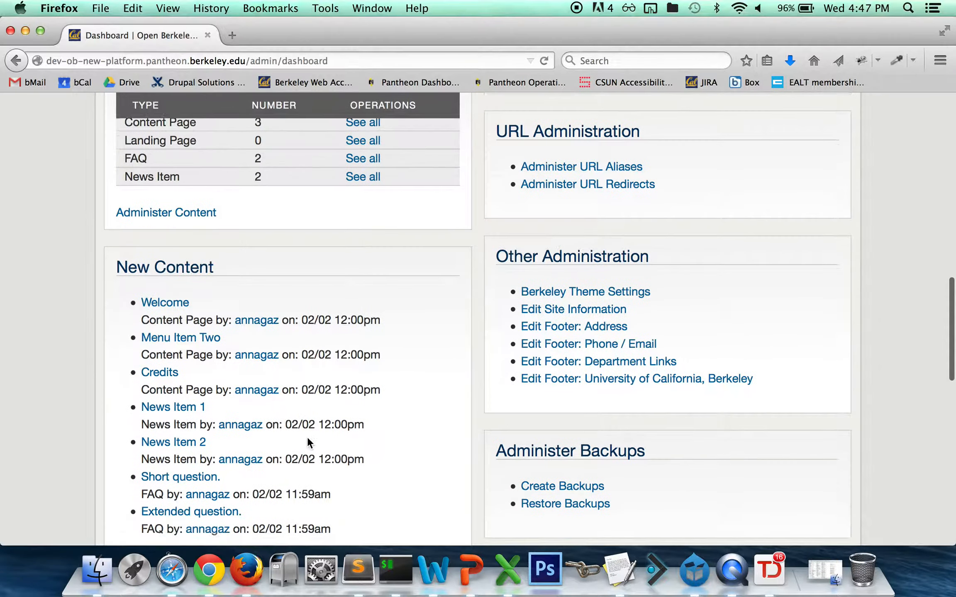
pyautogui.scroll(-3, 307, 437)
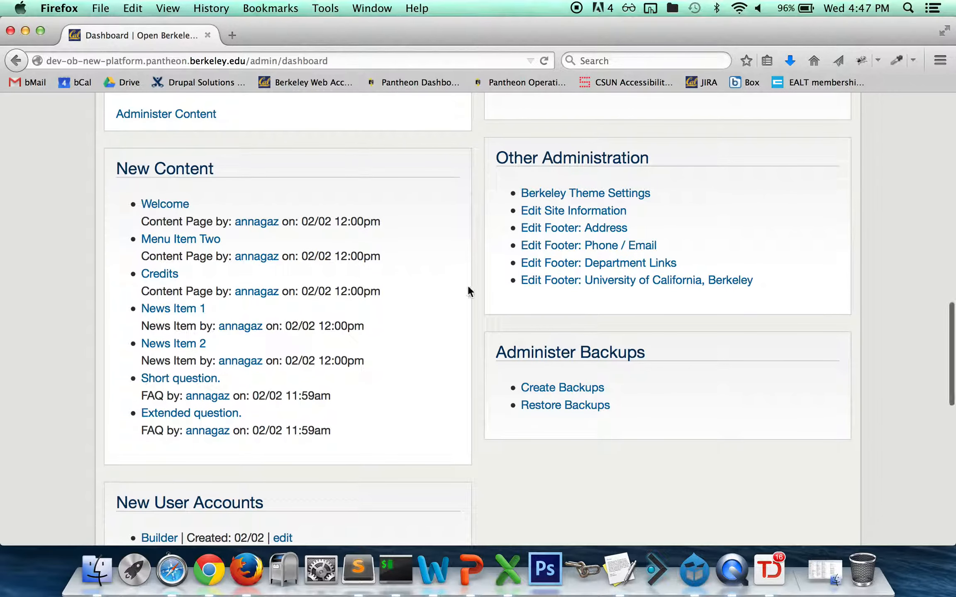
pyautogui.scroll(10, 467, 282)
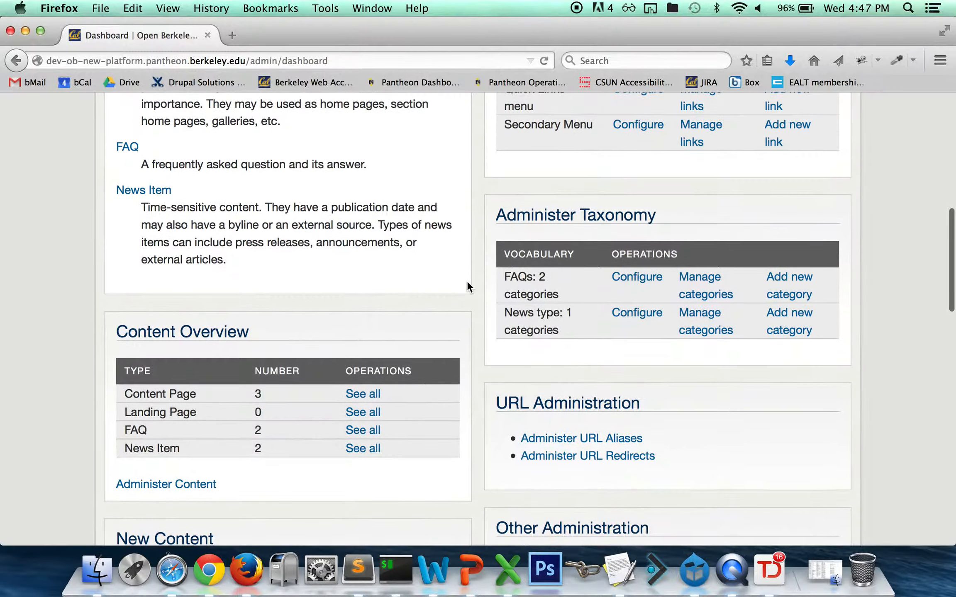
pyautogui.scroll(9, 467, 281)
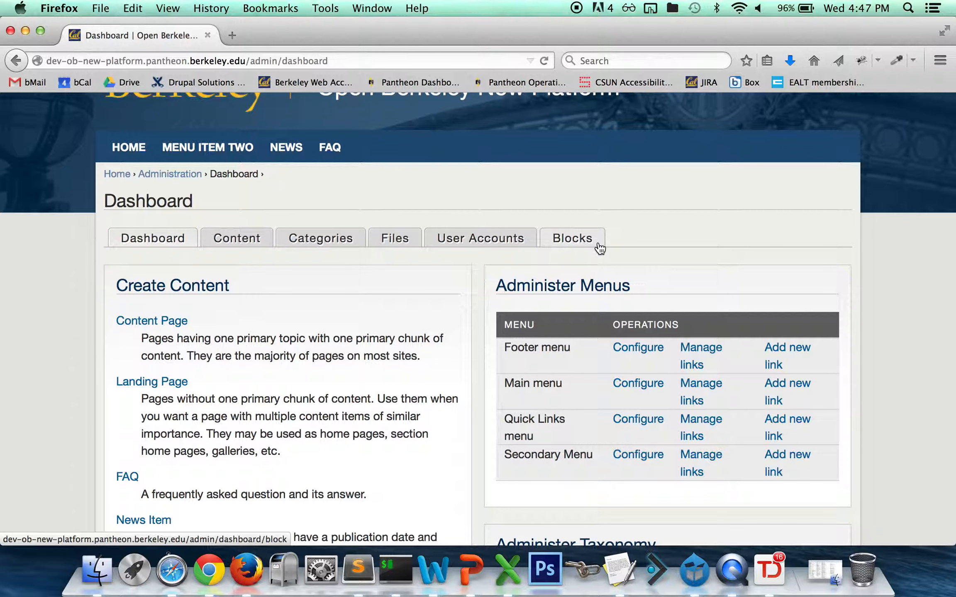
pyautogui.scroll(3, 412, 258)
pyautogui.click(221, 221)
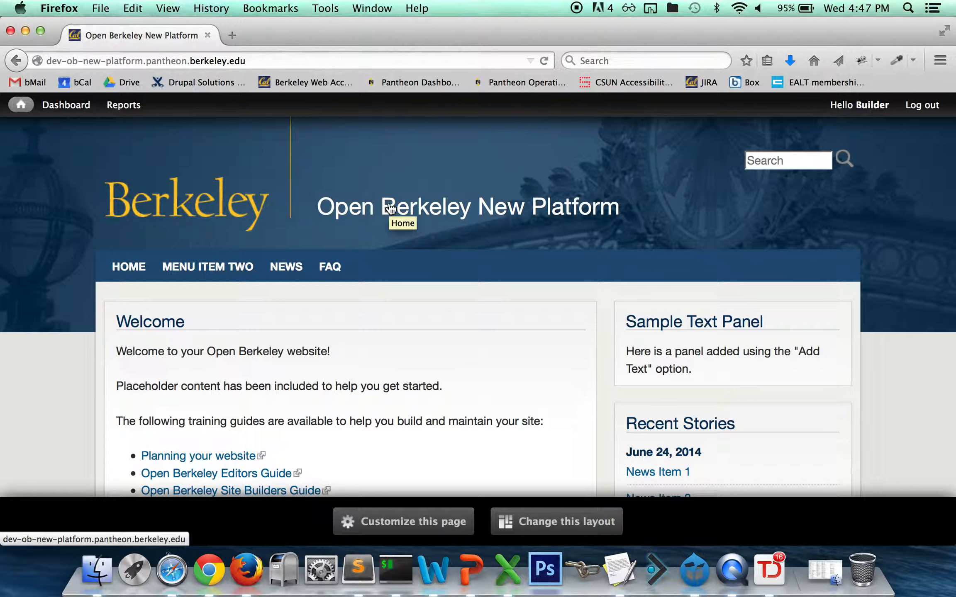
# - Search the site for "Berkeley"
pyautogui.click(793, 158)
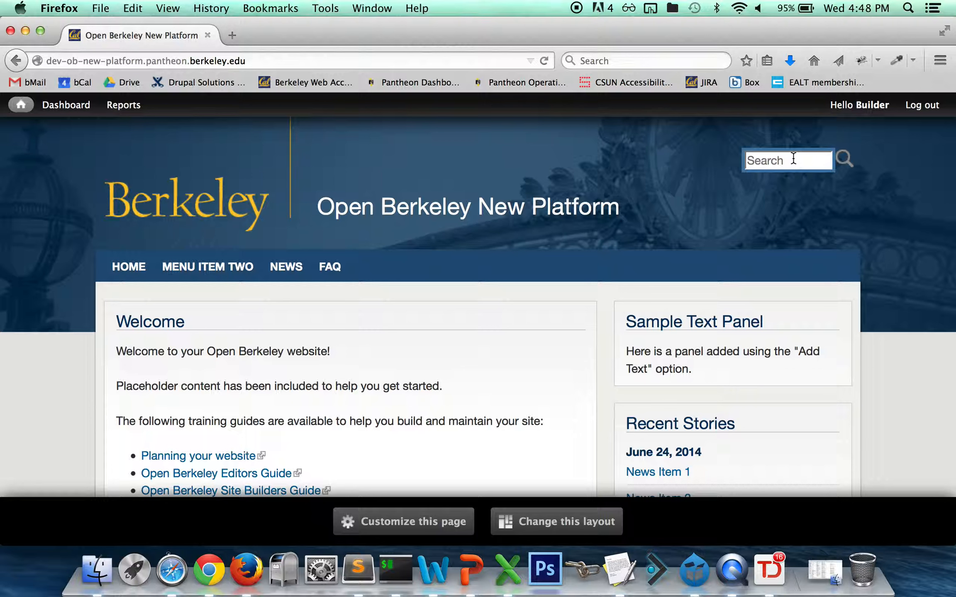
pyautogui.write('Berkeley')
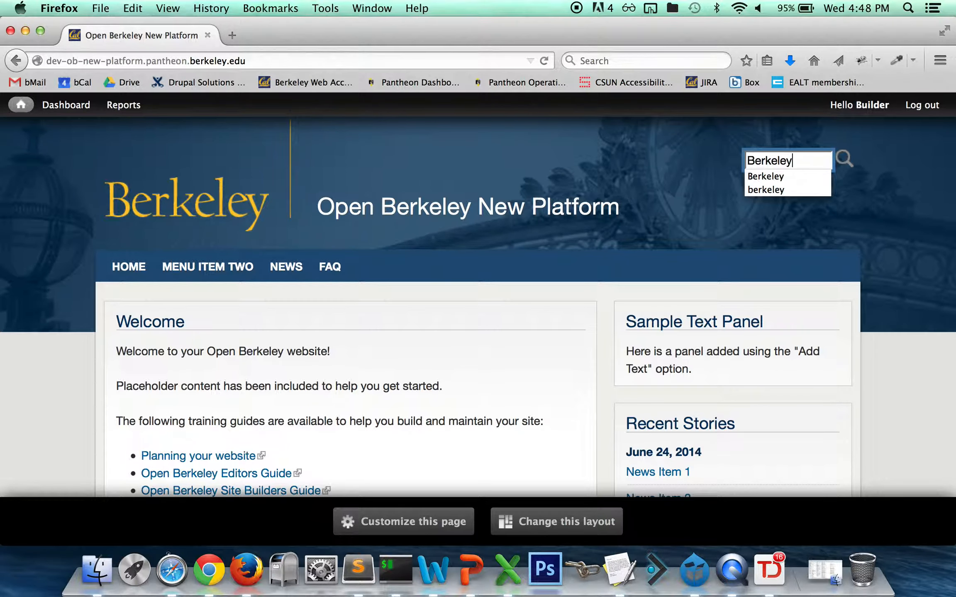
pyautogui.press('Return')
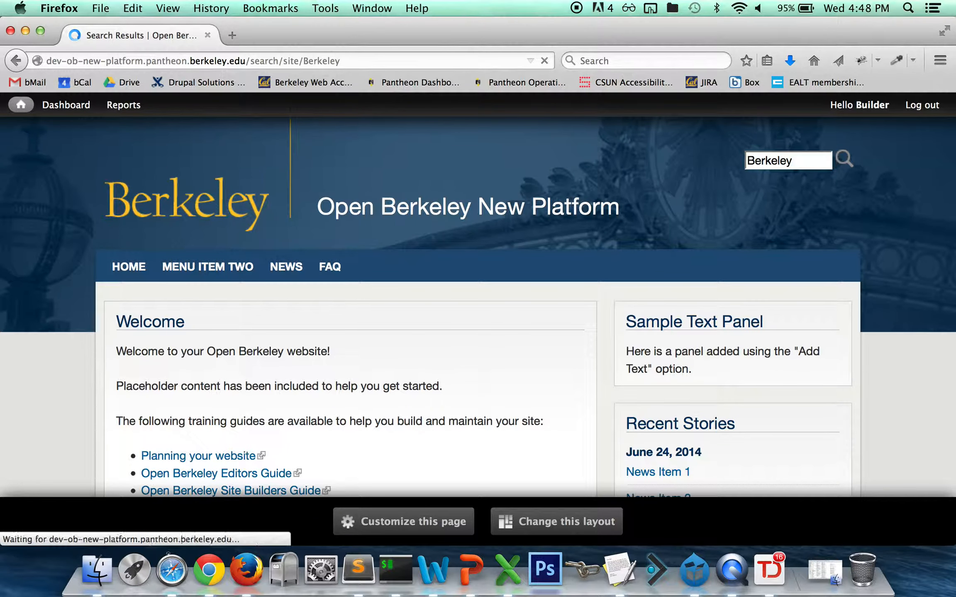
# - Examine the search results and the content type filters, and return to the site's home page
pyautogui.scroll(-3, 655, 322)
pyautogui.scroll(-2, 655, 321)
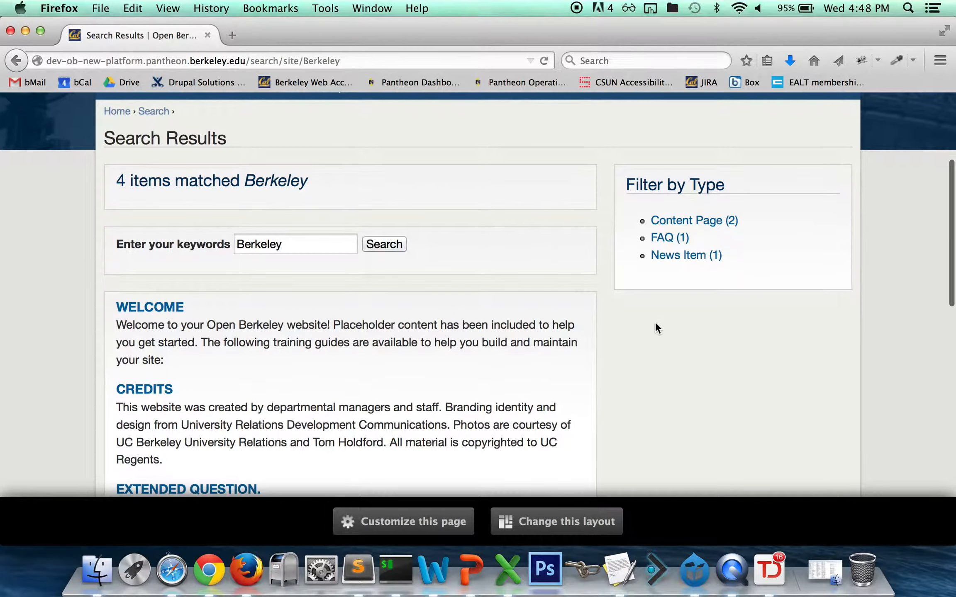
pyautogui.scroll(-3, 655, 326)
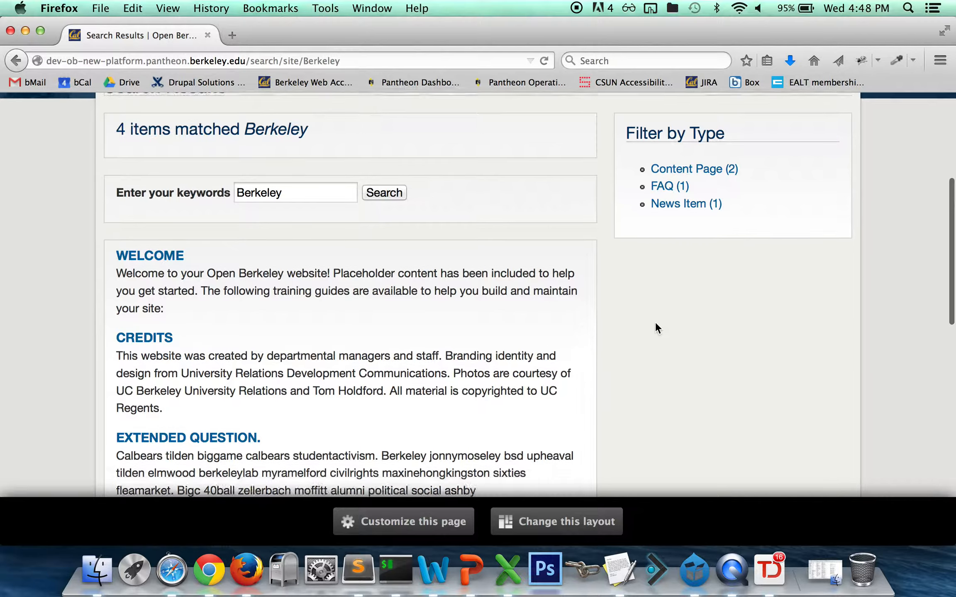
pyautogui.scroll(-3, 655, 328)
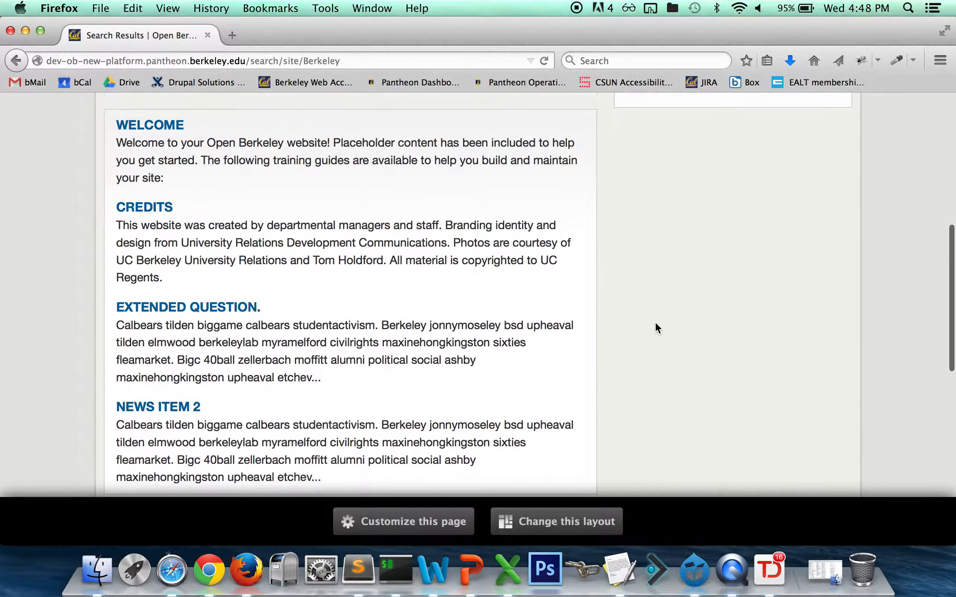
pyautogui.scroll(-1, 655, 327)
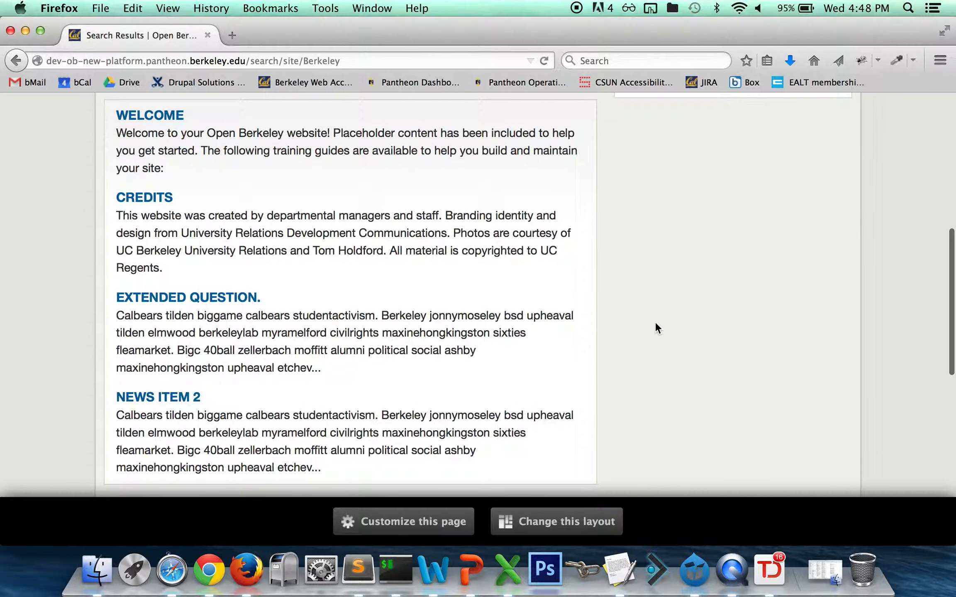
pyautogui.scroll(8, 655, 325)
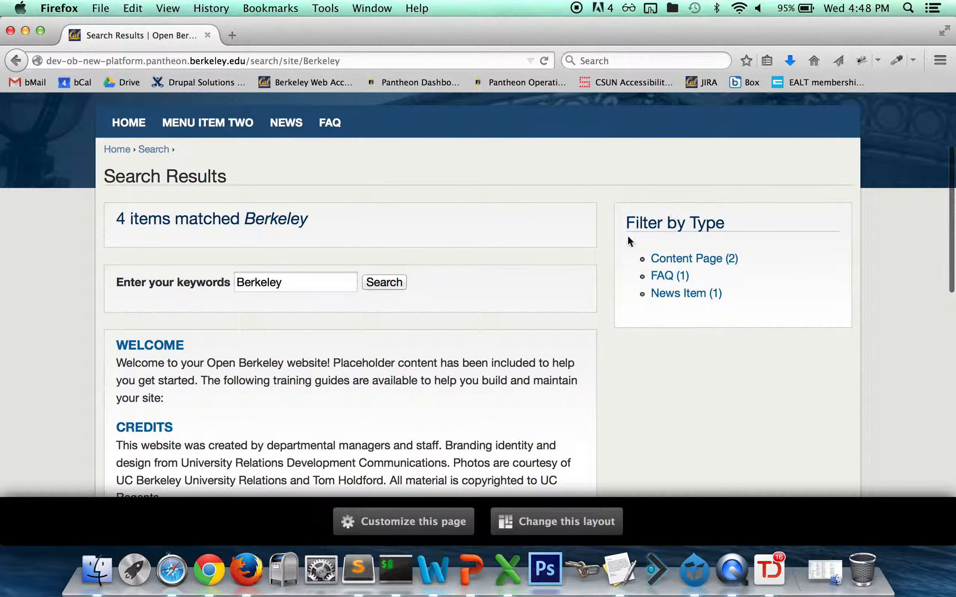
pyautogui.scroll(5, 383, 252)
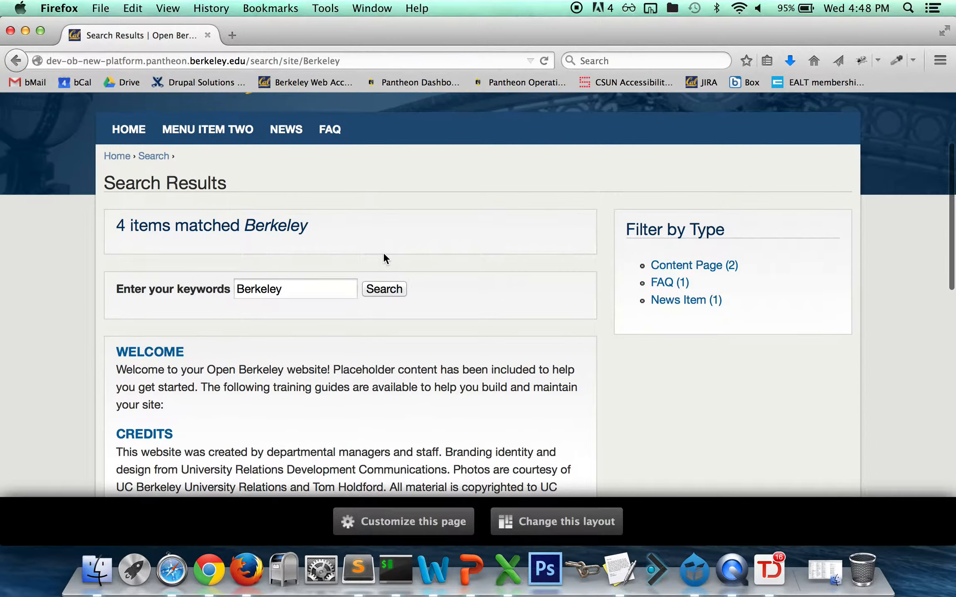
pyautogui.click(204, 209)
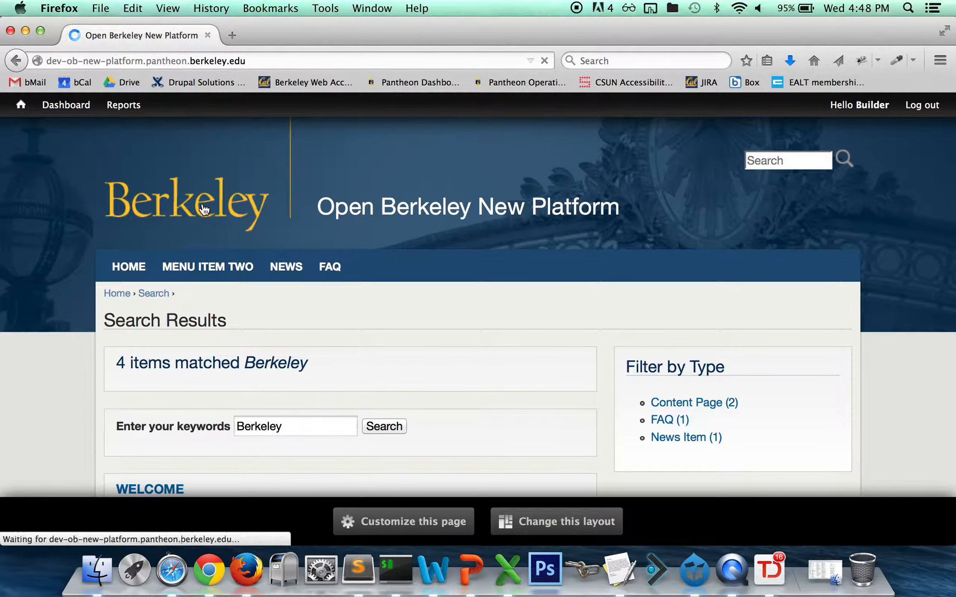
# - Start customizing the home page and open the settings of the Welcome pane in the Content region
pyautogui.scroll(-3, 669, 345)
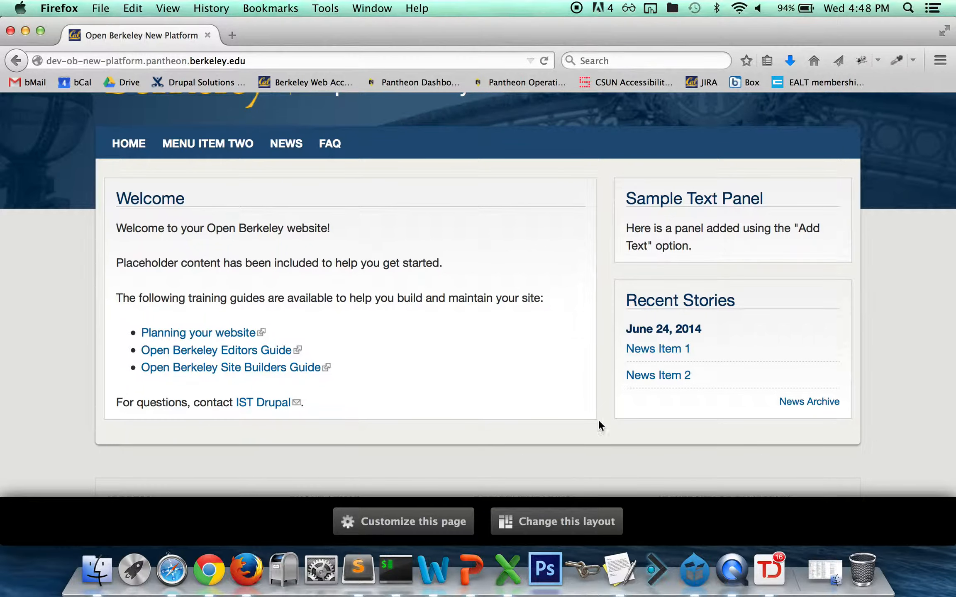
pyautogui.click(429, 524)
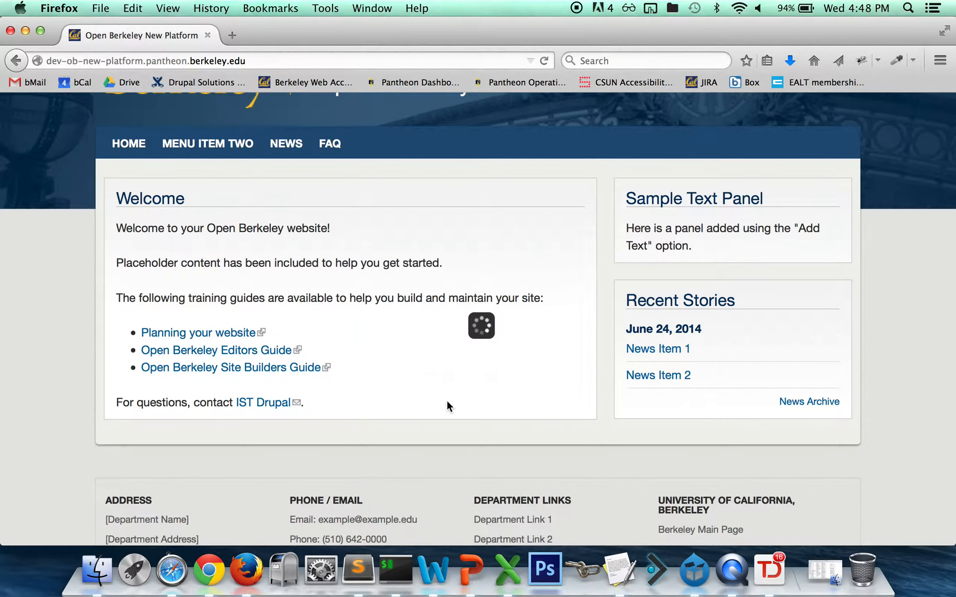
pyautogui.scroll(-3, 446, 397)
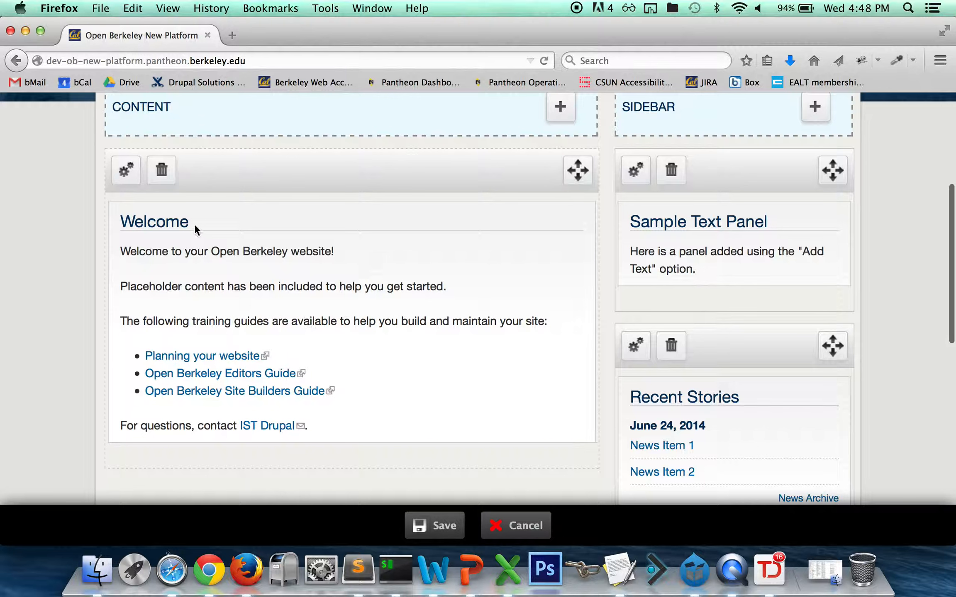
pyautogui.click(130, 177)
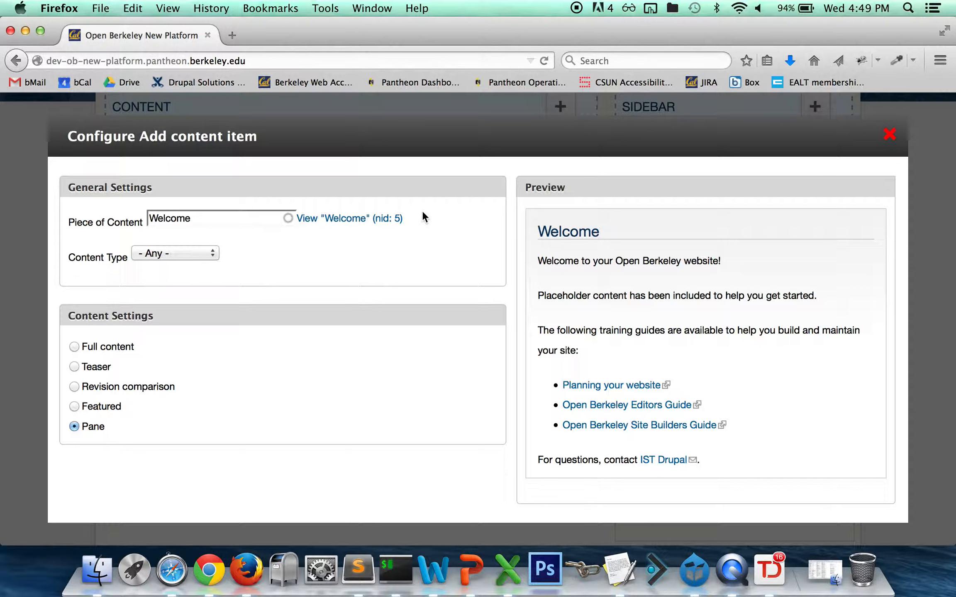
# - View the original Welcome content page from its pane settings and open that page for editing
pyautogui.click(376, 224)
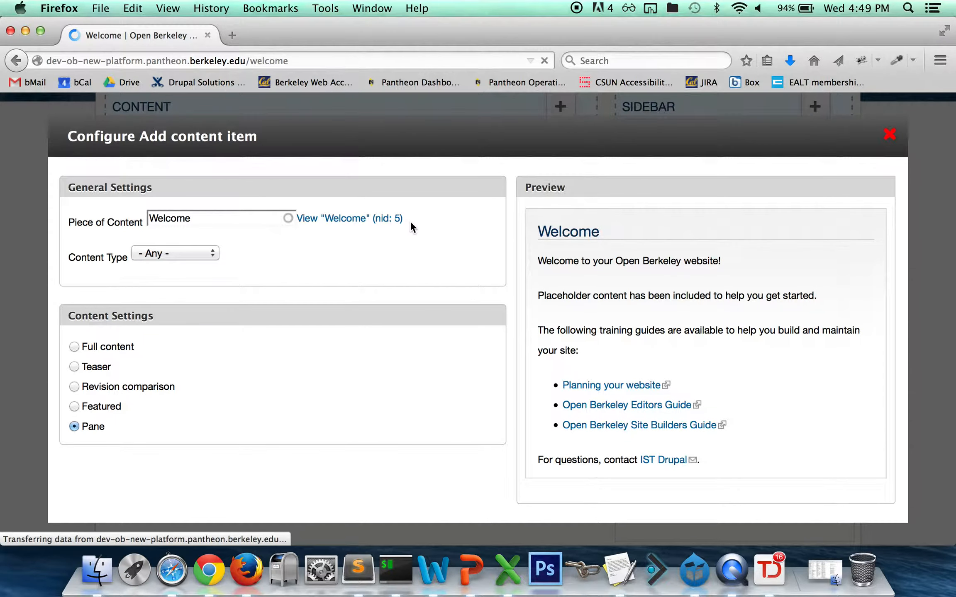
pyautogui.scroll(-3, 427, 258)
pyautogui.scroll(-1, 427, 264)
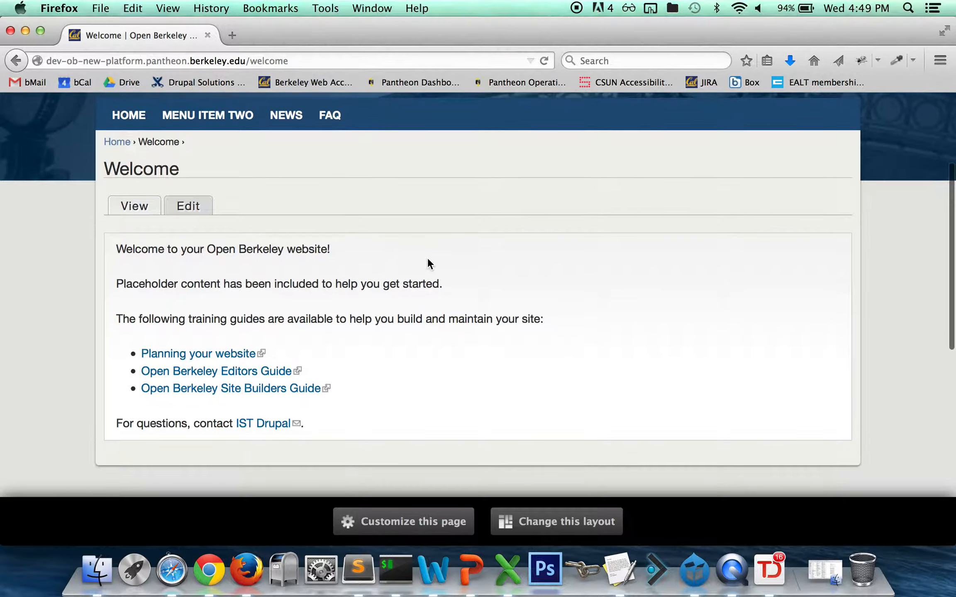
pyautogui.click(201, 195)
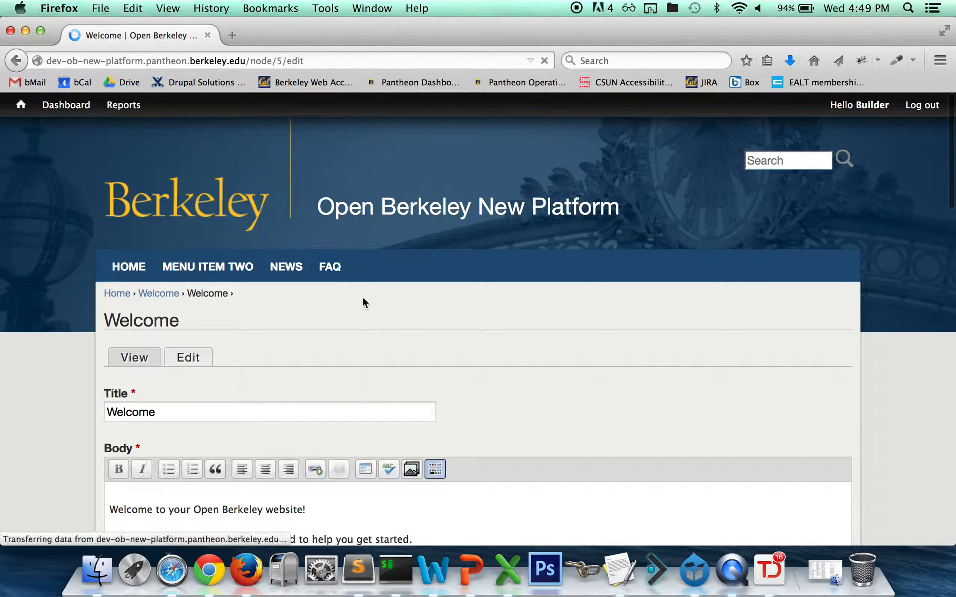
# - Look over the Welcome page's title and body fields in the edit form, and return to the home page
pyautogui.scroll(-2, 363, 302)
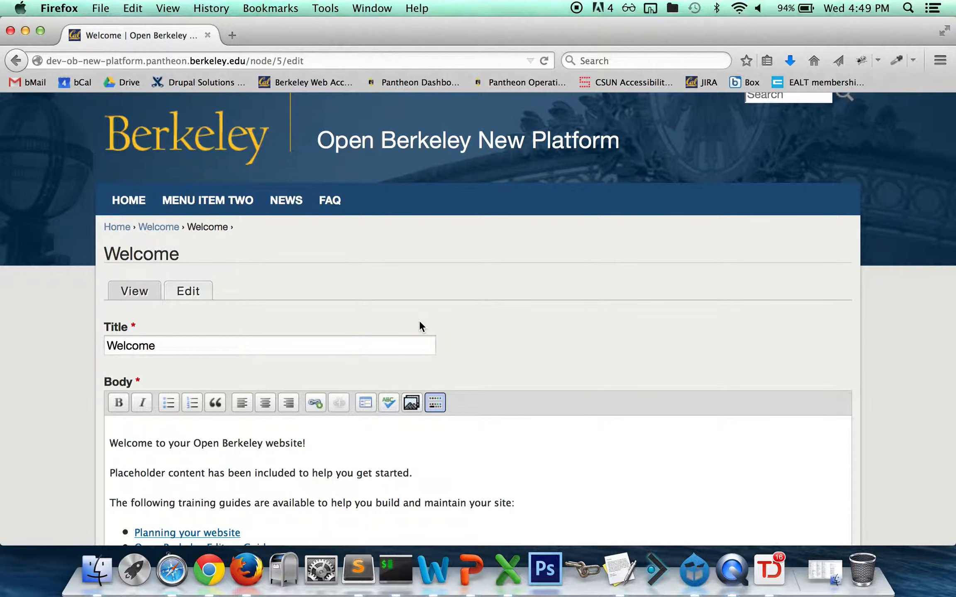
pyautogui.scroll(2, 419, 324)
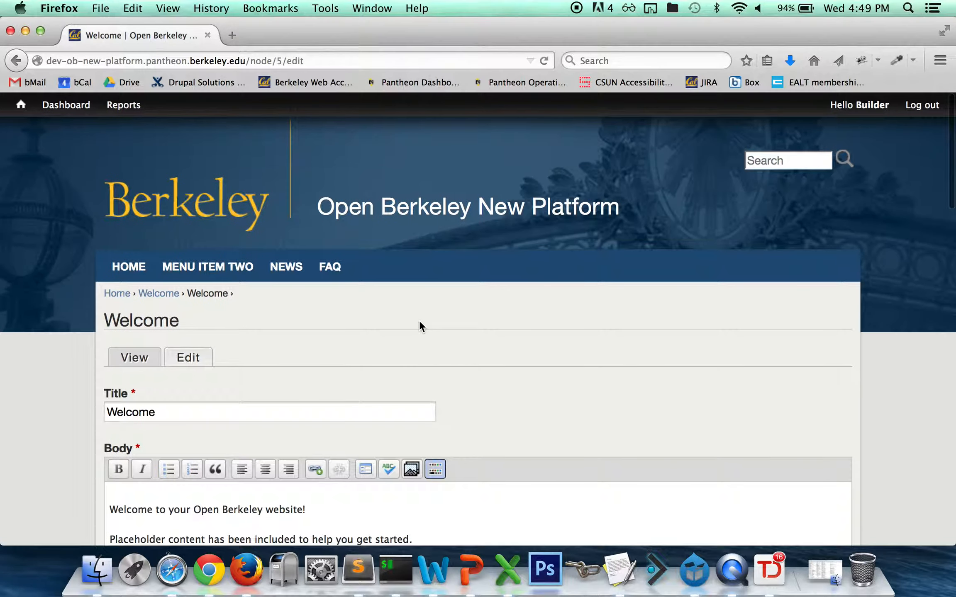
pyautogui.click(200, 211)
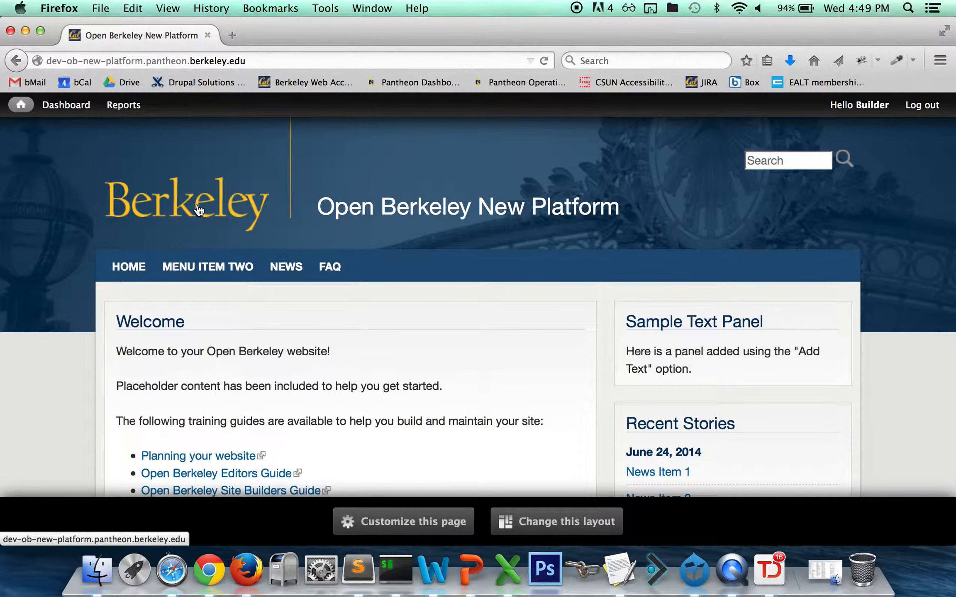
pyautogui.scroll(-1, 360, 286)
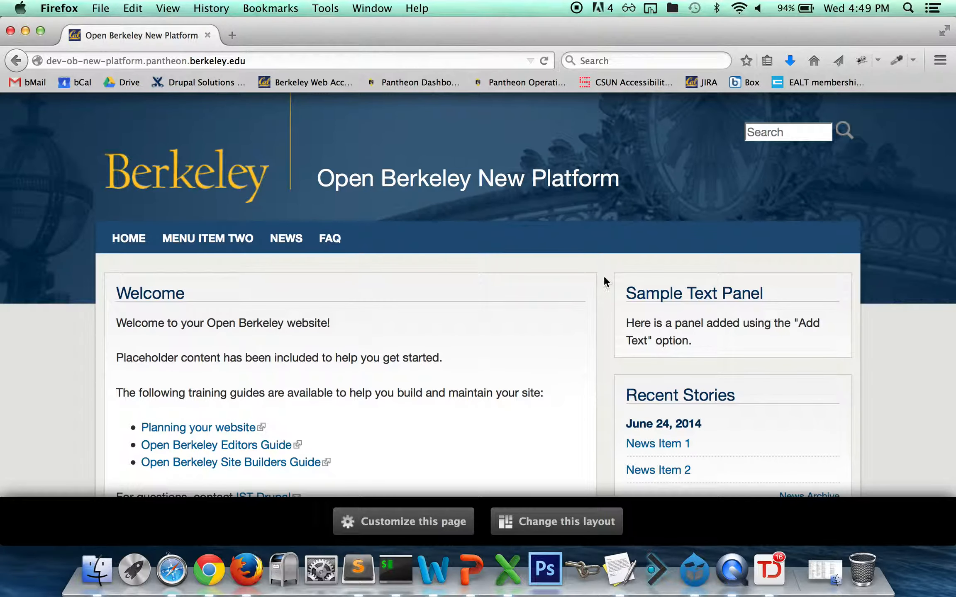
pyautogui.scroll(-1, 584, 301)
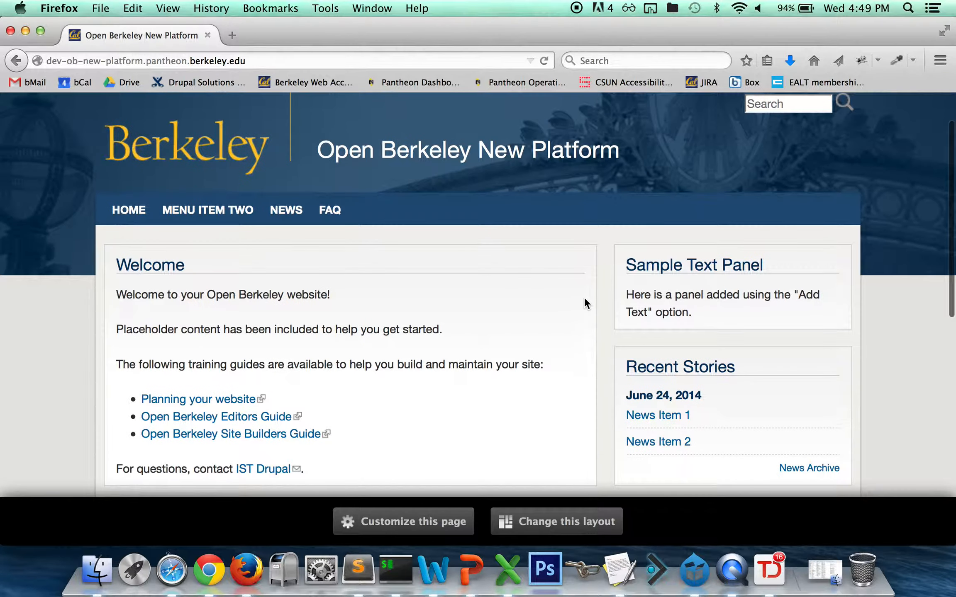
# - Review the Sample Text Panel pane's settings in the home page's Sidebar region, and exit customization without saving
pyautogui.click(400, 522)
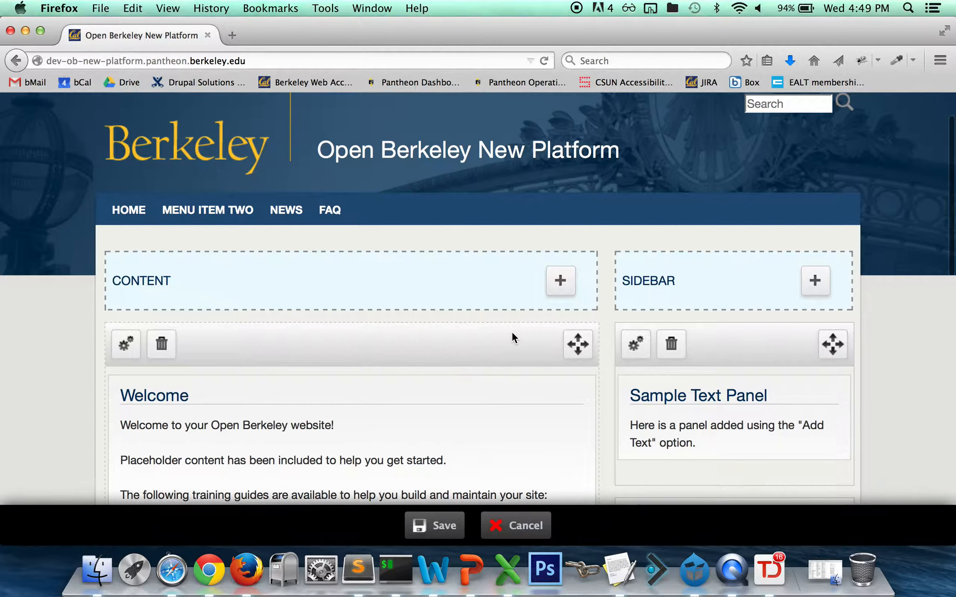
pyautogui.scroll(-3, 699, 326)
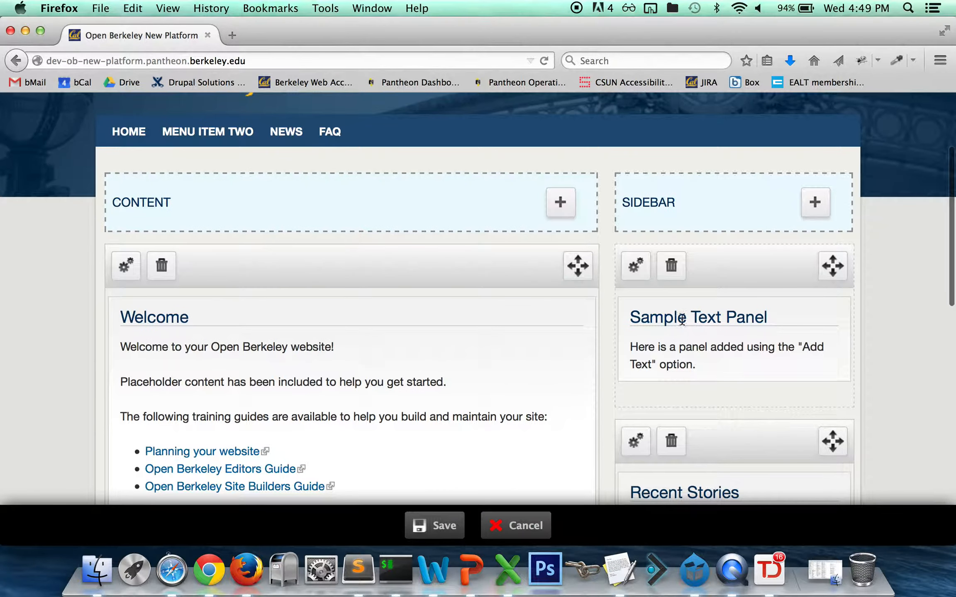
pyautogui.click(635, 267)
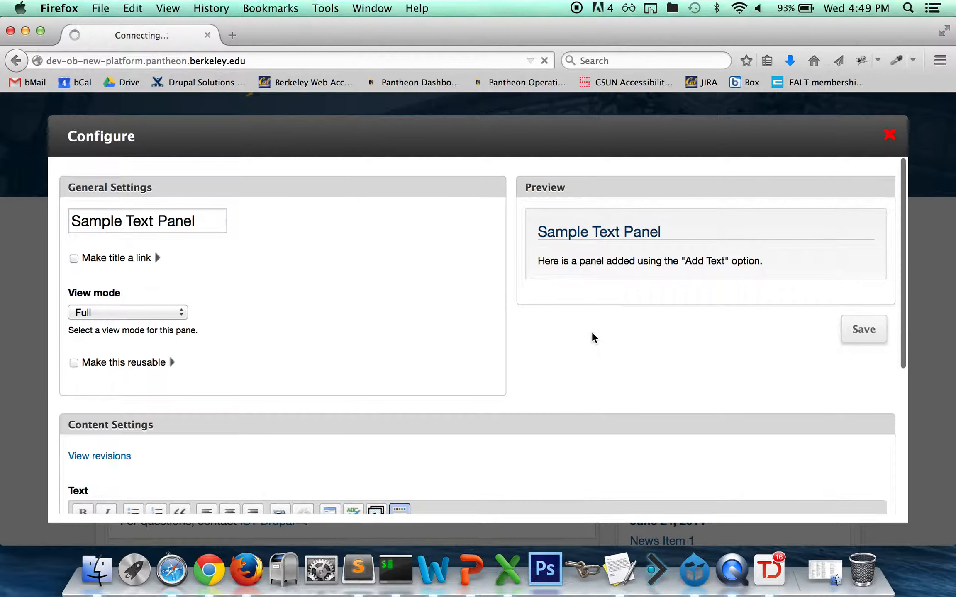
pyautogui.scroll(-2, 425, 345)
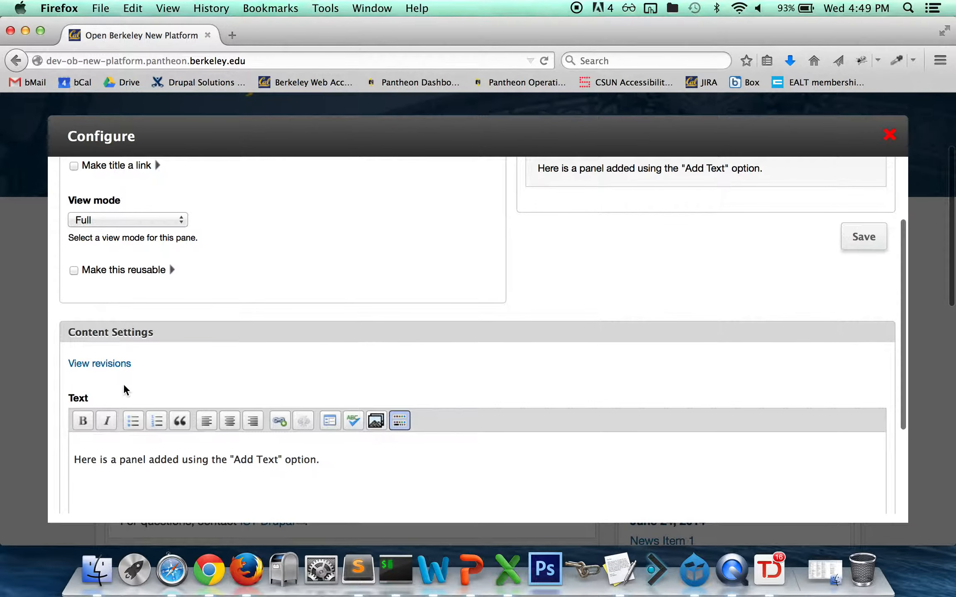
pyautogui.scroll(2, 747, 238)
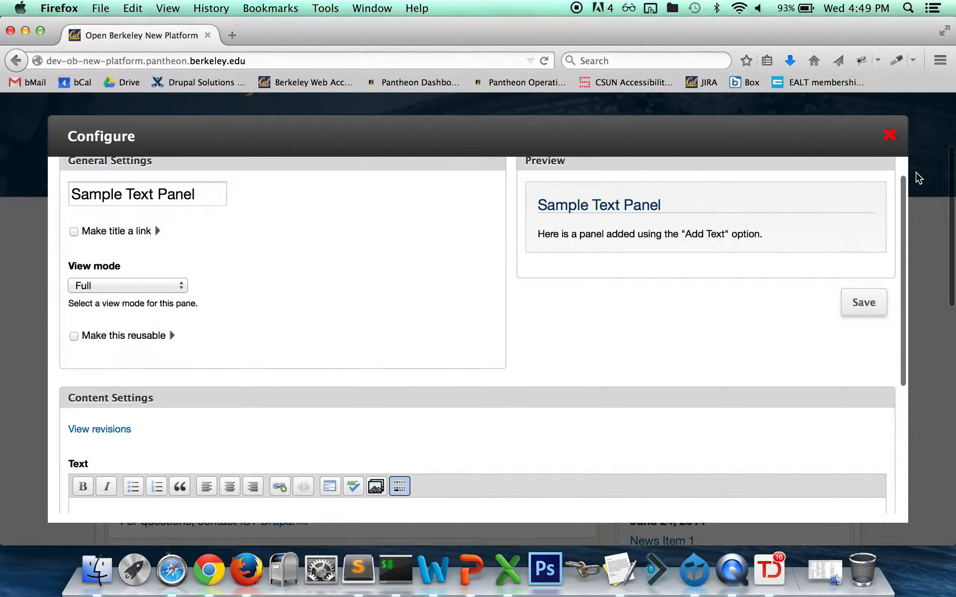
pyautogui.click(889, 135)
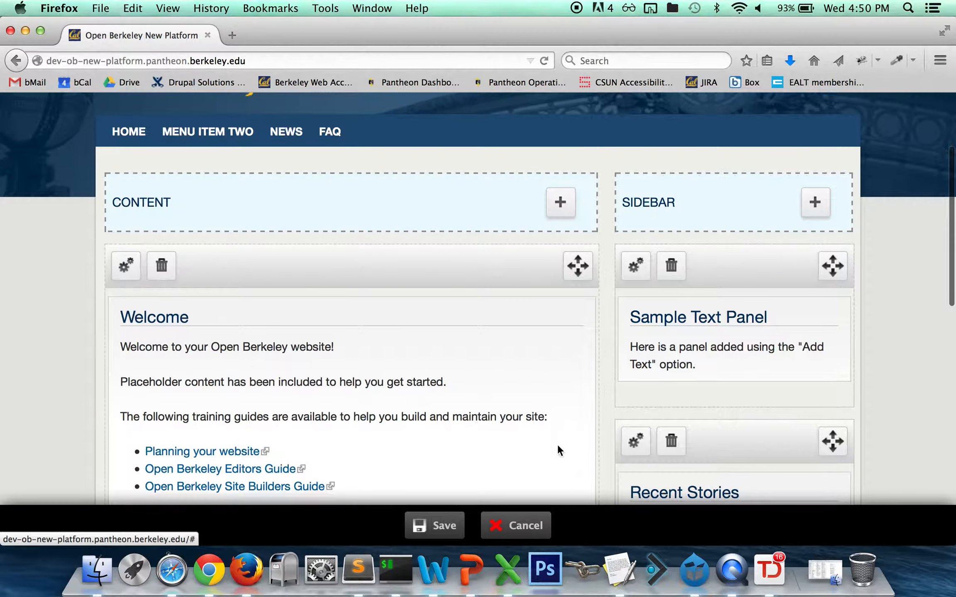
pyautogui.click(511, 523)
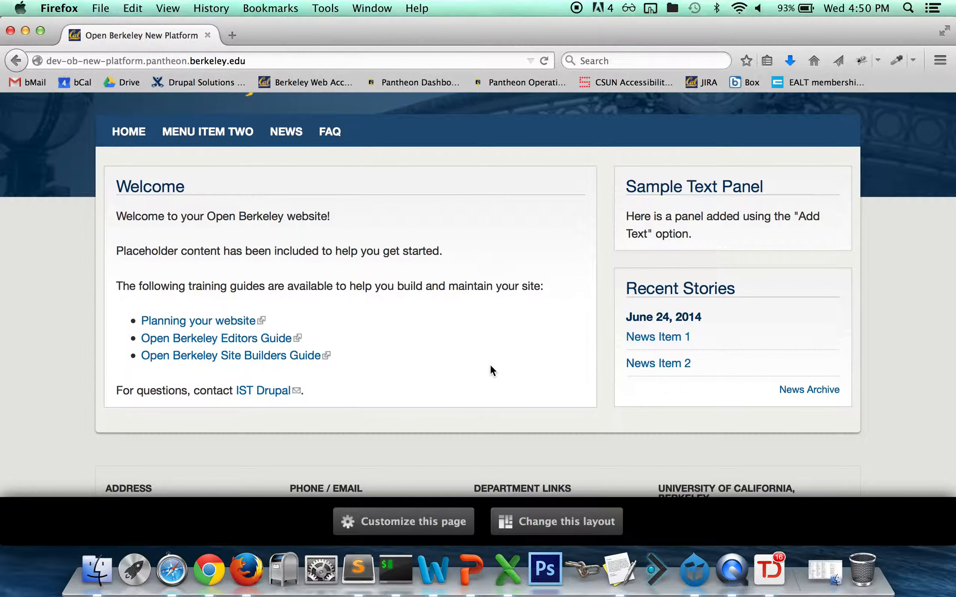
# - Start customizing the home page again and open the form for adding a spotlight pane to the Content region
pyautogui.scroll(3, 491, 367)
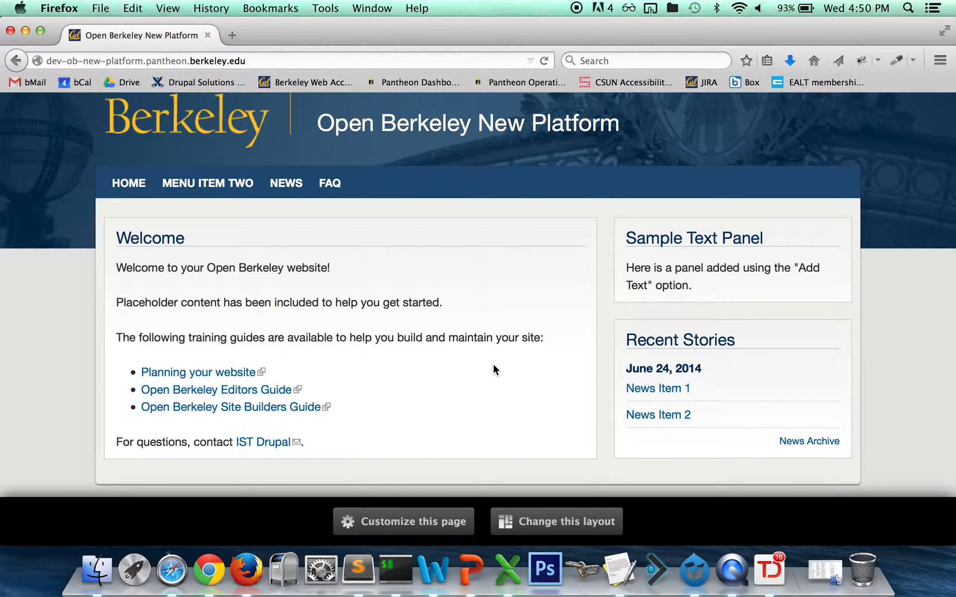
pyautogui.scroll(1, 493, 376)
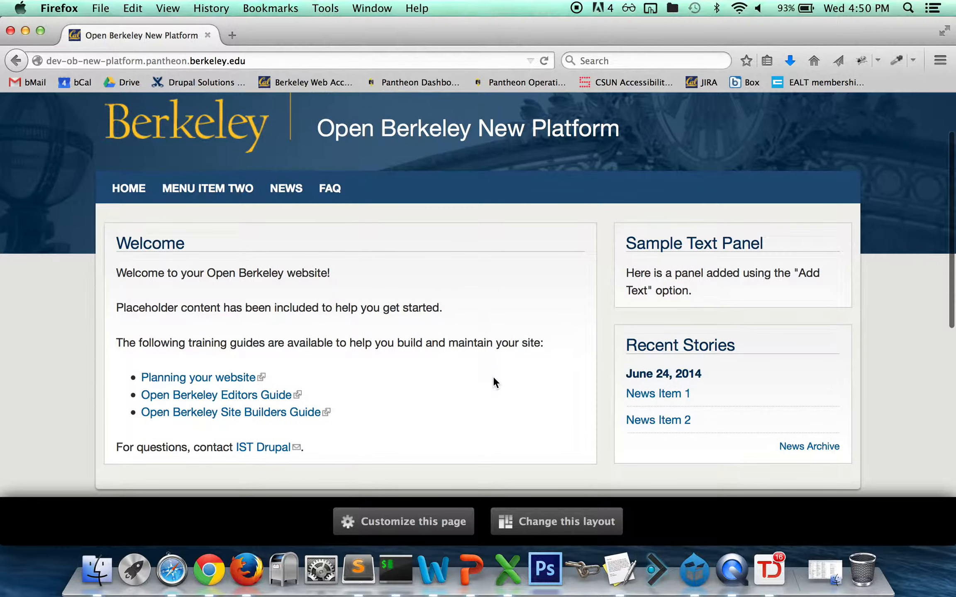
pyautogui.click(437, 521)
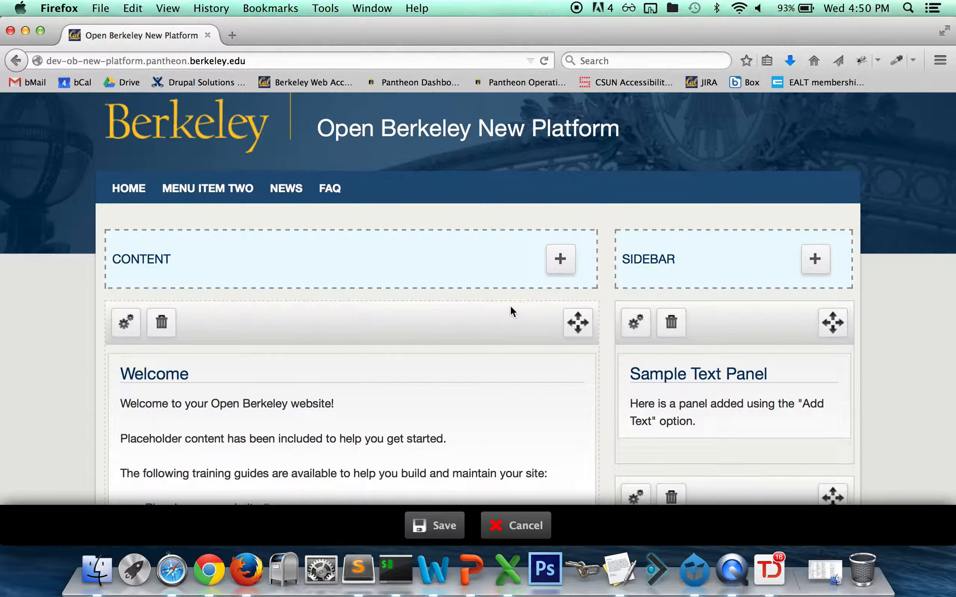
pyautogui.click(559, 255)
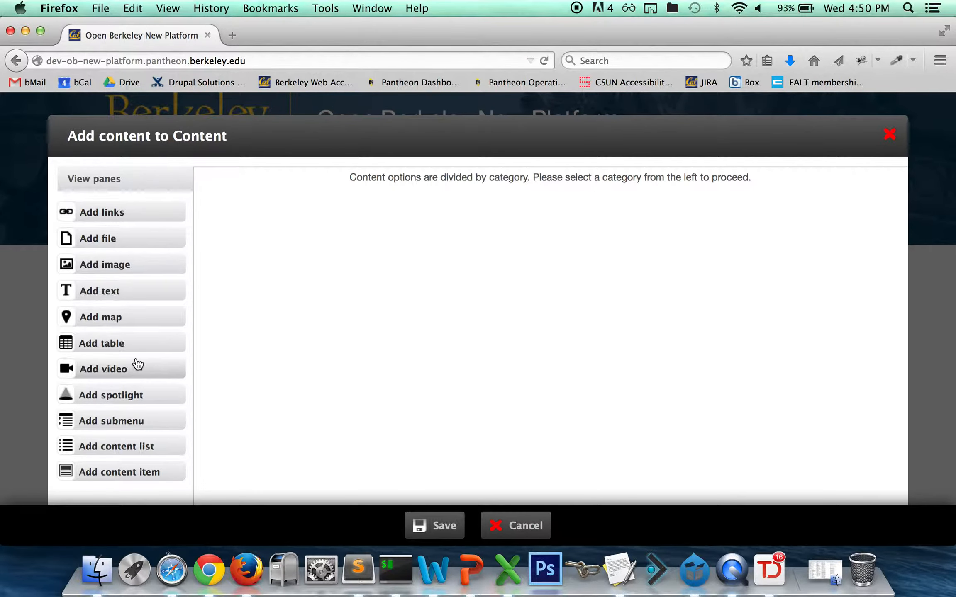
pyautogui.click(104, 394)
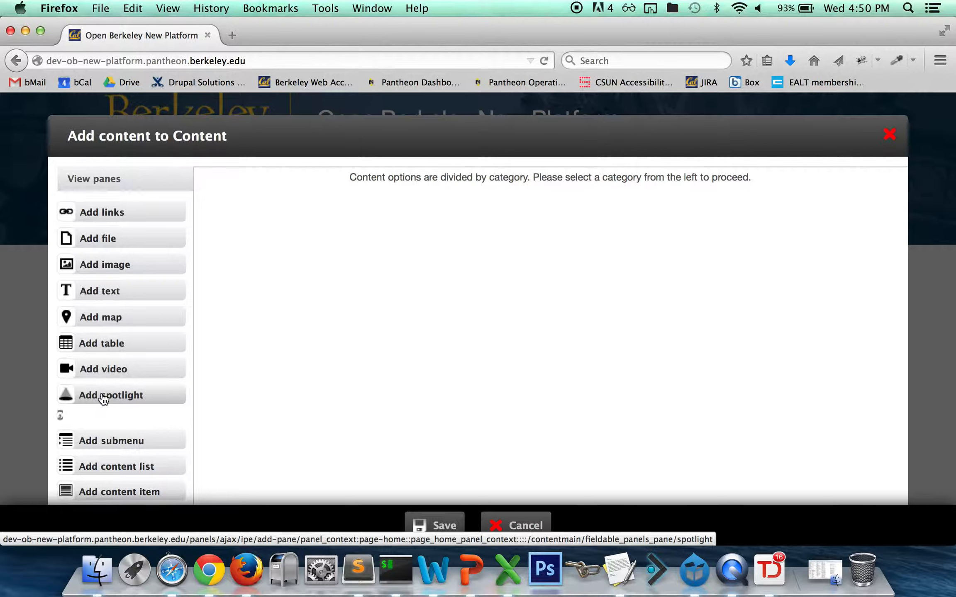
# - Look over the spotlight's slide duration and item fields, then discard the form and return to the home page
pyautogui.scroll(-6, 321, 363)
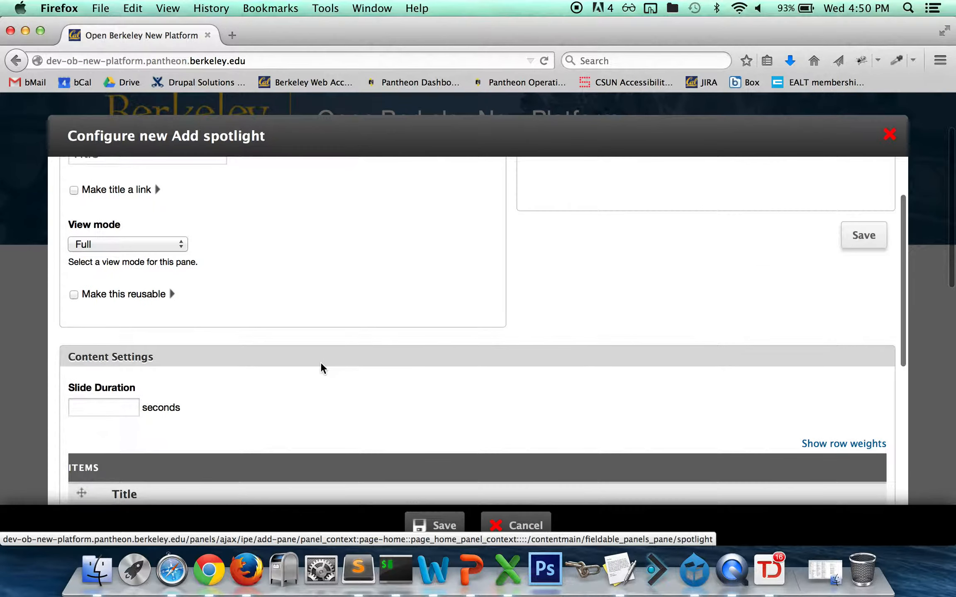
pyautogui.scroll(-1, 283, 350)
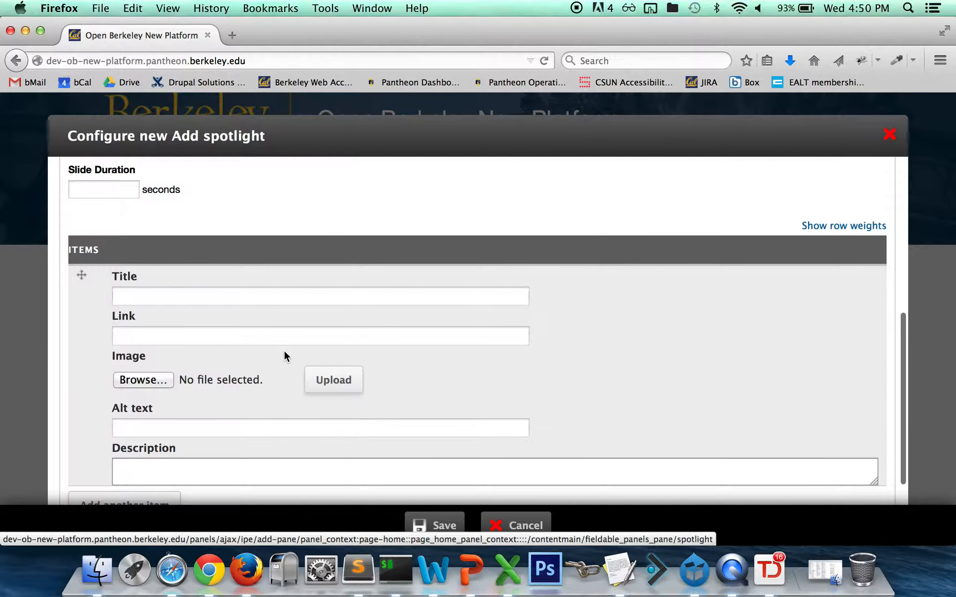
pyautogui.click(219, 299)
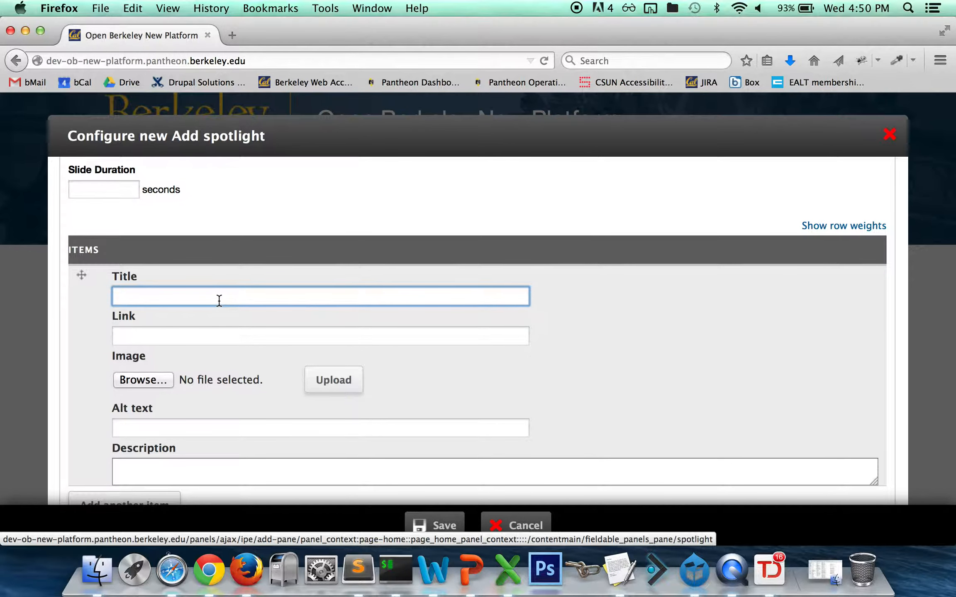
pyautogui.click(181, 342)
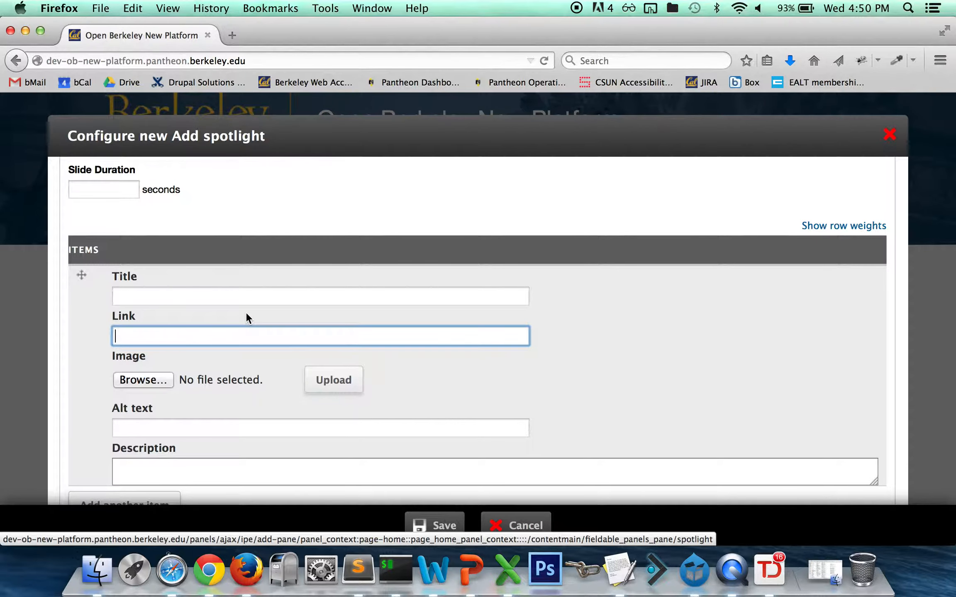
pyautogui.click(890, 135)
pyautogui.click(224, 131)
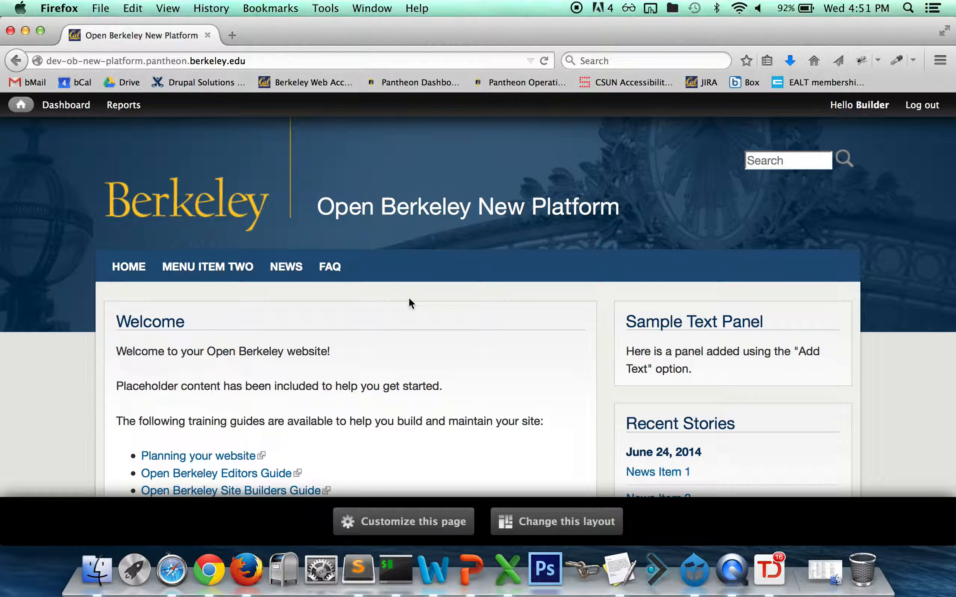
# - Go to the Menu Item Two page and open it for editing
pyautogui.click(210, 274)
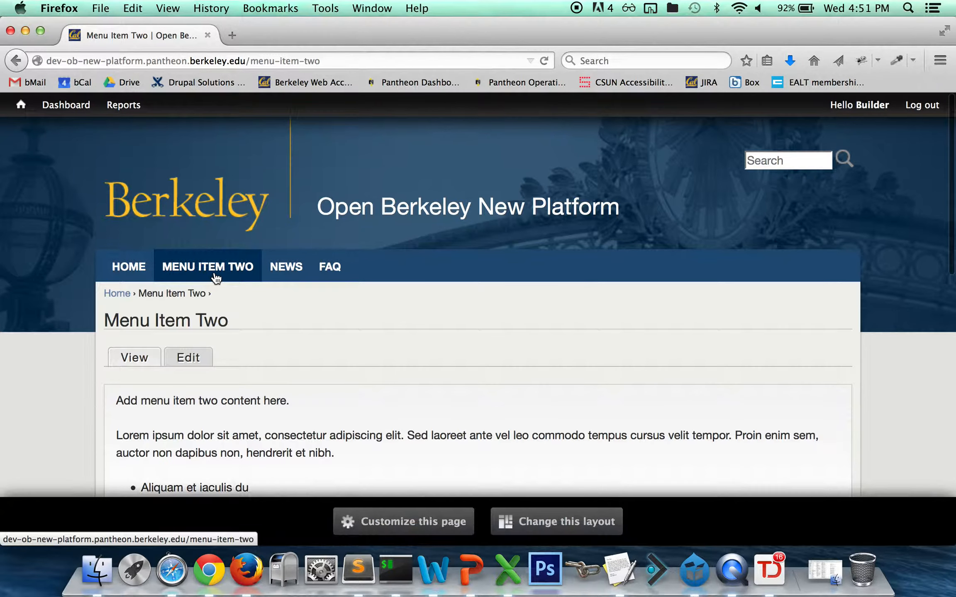
pyautogui.scroll(-3, 273, 347)
pyautogui.click(190, 272)
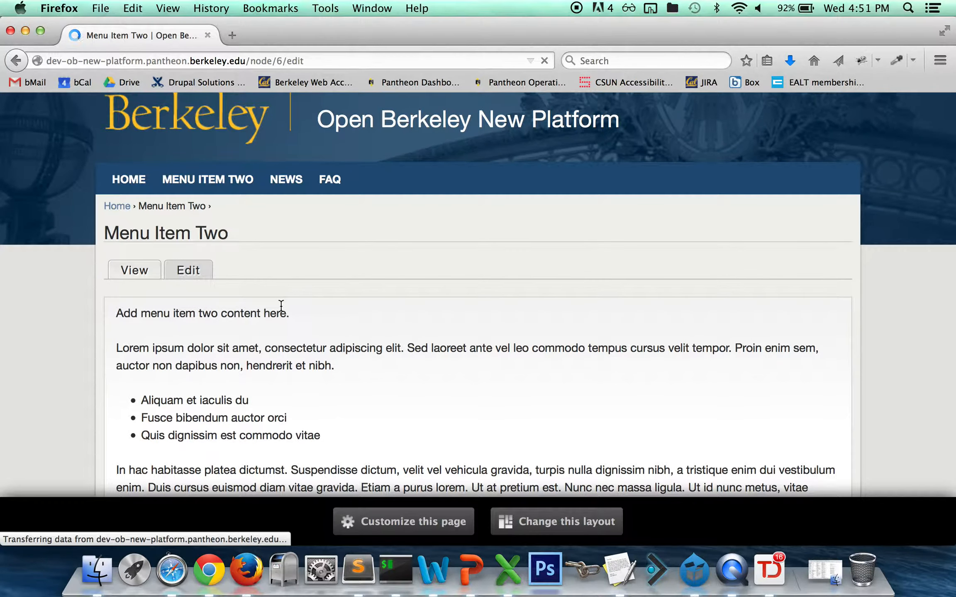
pyautogui.scroll(-2, 406, 381)
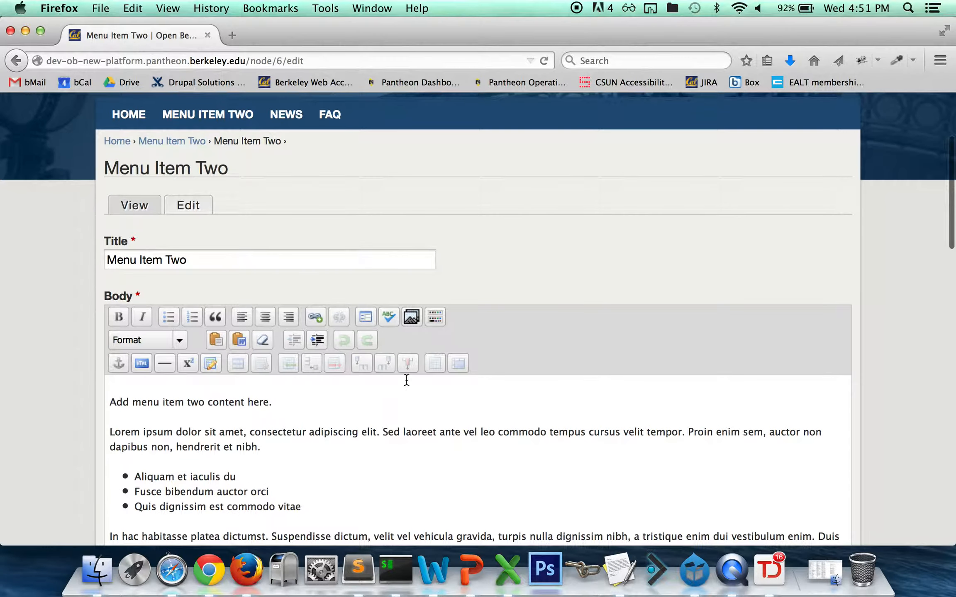
# - Upload golden-gate-bridge.jpg from the Training files folder through the body editor's media browser and continue to its image details
pyautogui.click(412, 318)
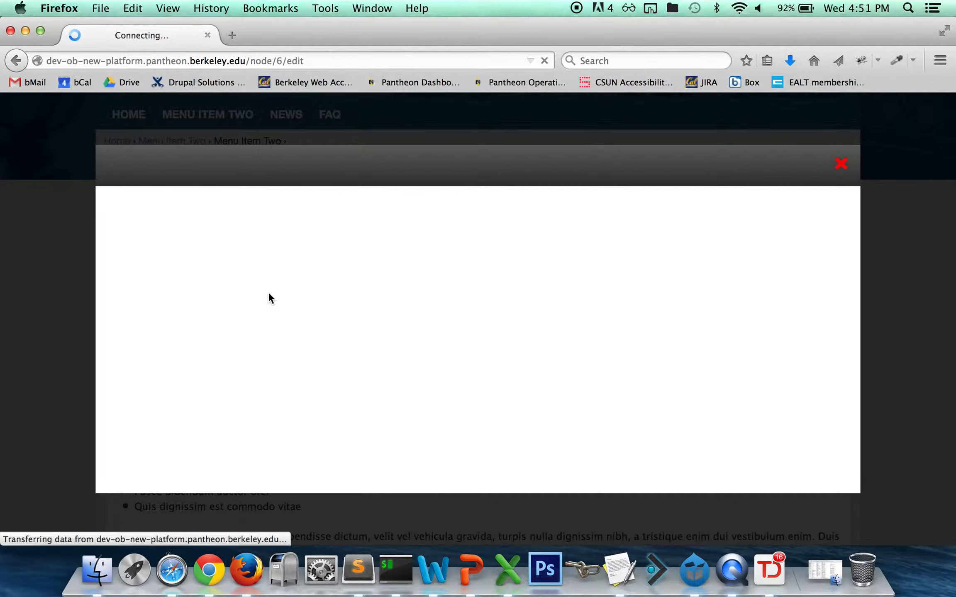
pyautogui.click(141, 268)
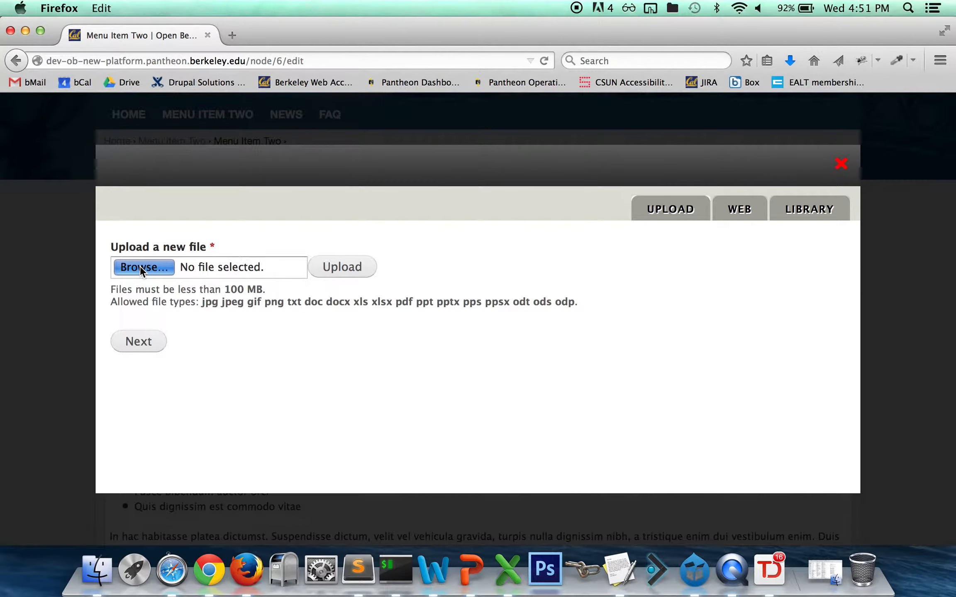
pyautogui.scroll(-1, 639, 267)
pyautogui.click(607, 235)
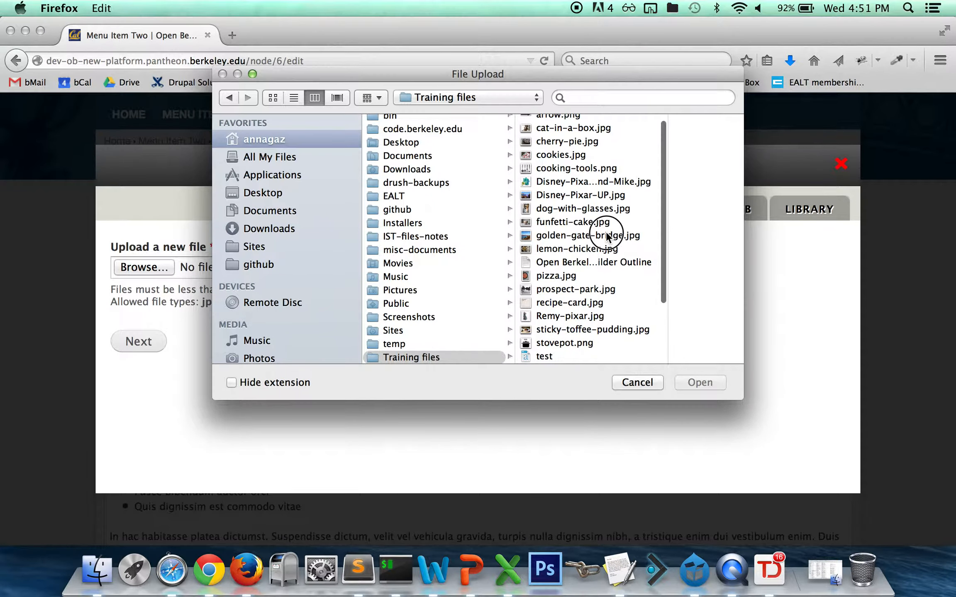
pyautogui.click(700, 381)
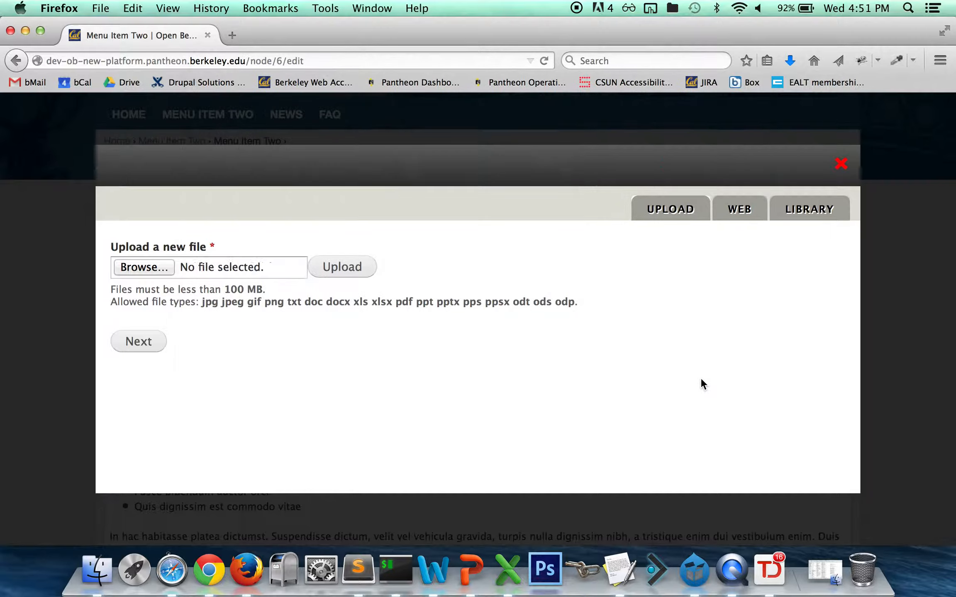
pyautogui.click(354, 269)
pyautogui.click(162, 347)
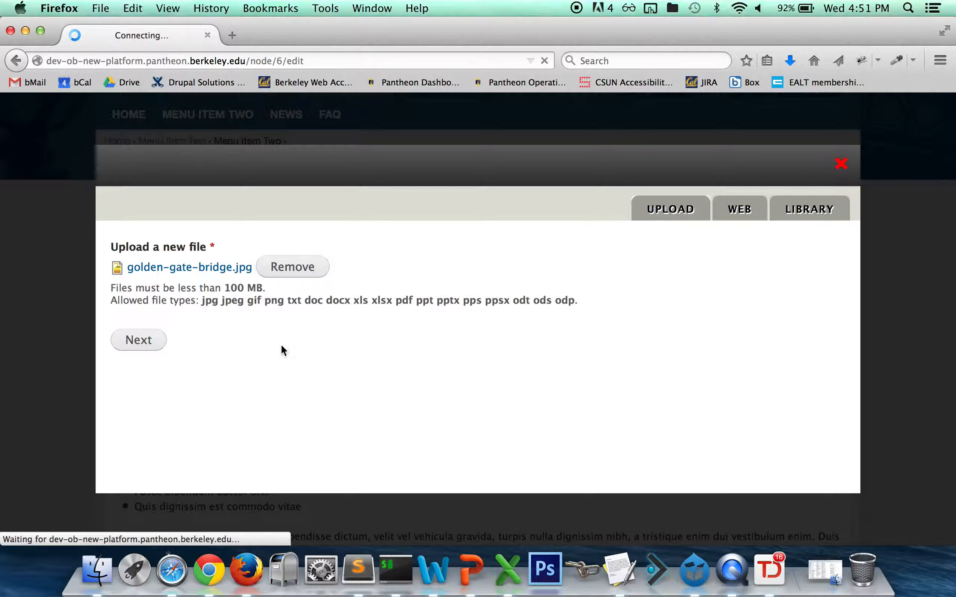
pyautogui.click(235, 341)
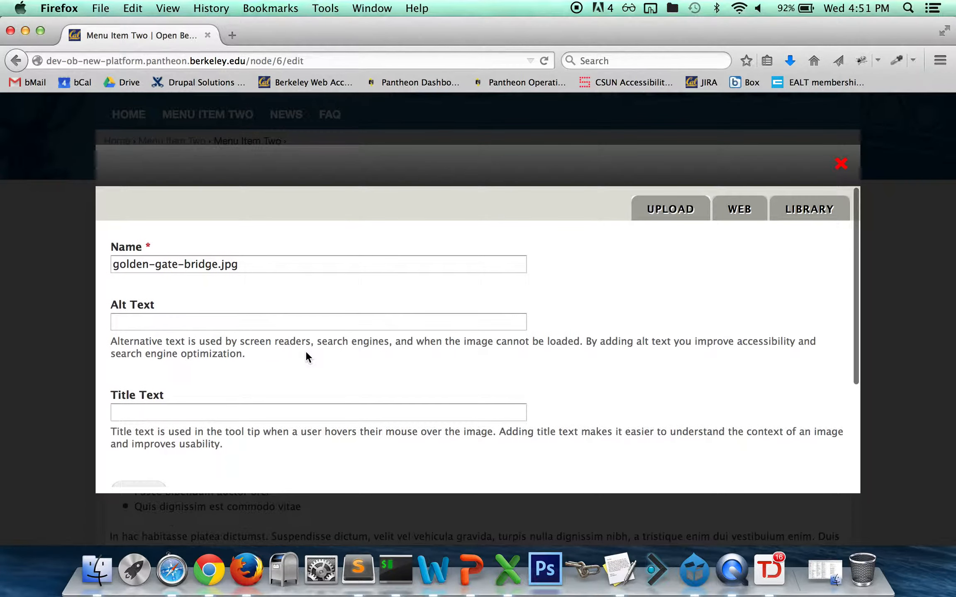
# - Crop the bridge image to a wide band about 617 by 251 pixels across its middle and save the crop
pyautogui.scroll(-3, 305, 350)
pyautogui.scroll(-2, 306, 352)
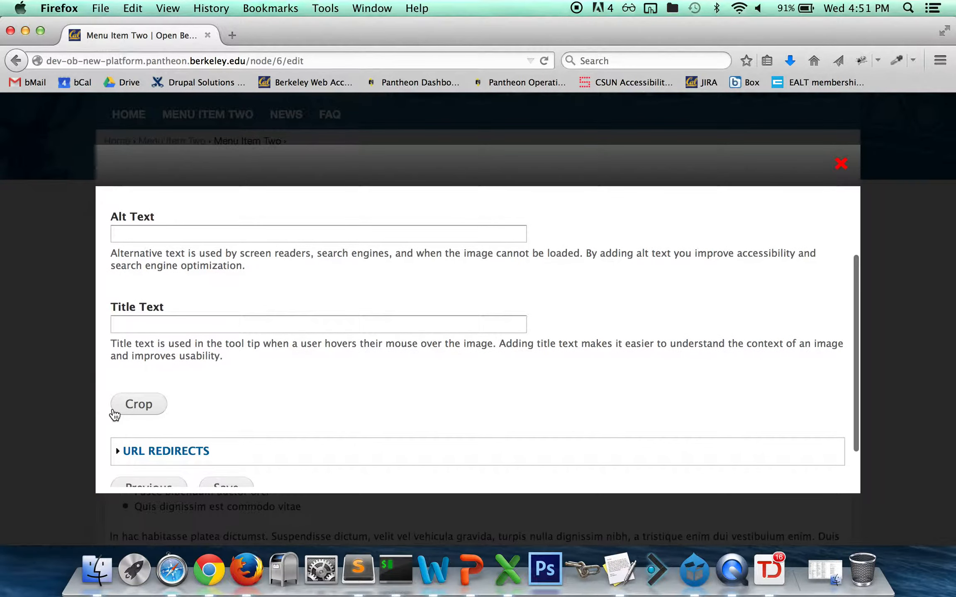
pyautogui.click(124, 402)
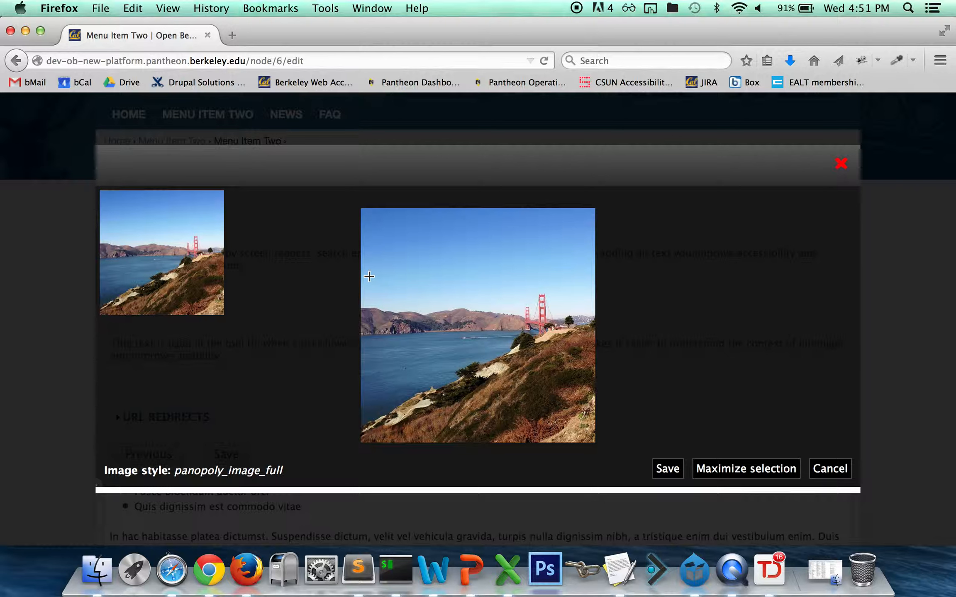
pyautogui.moveTo(366, 271); pyautogui.dragTo(586, 360)
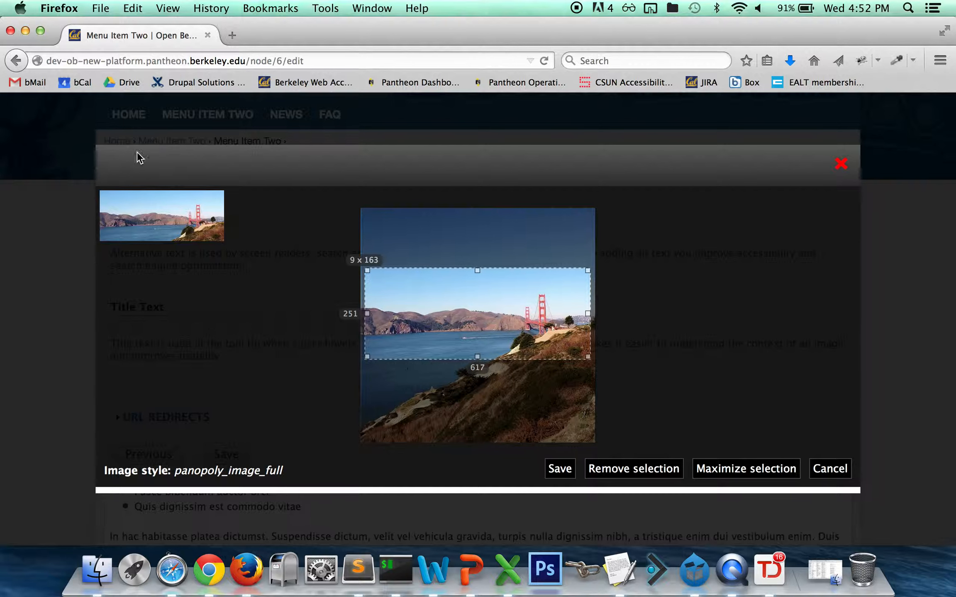
pyautogui.click(560, 469)
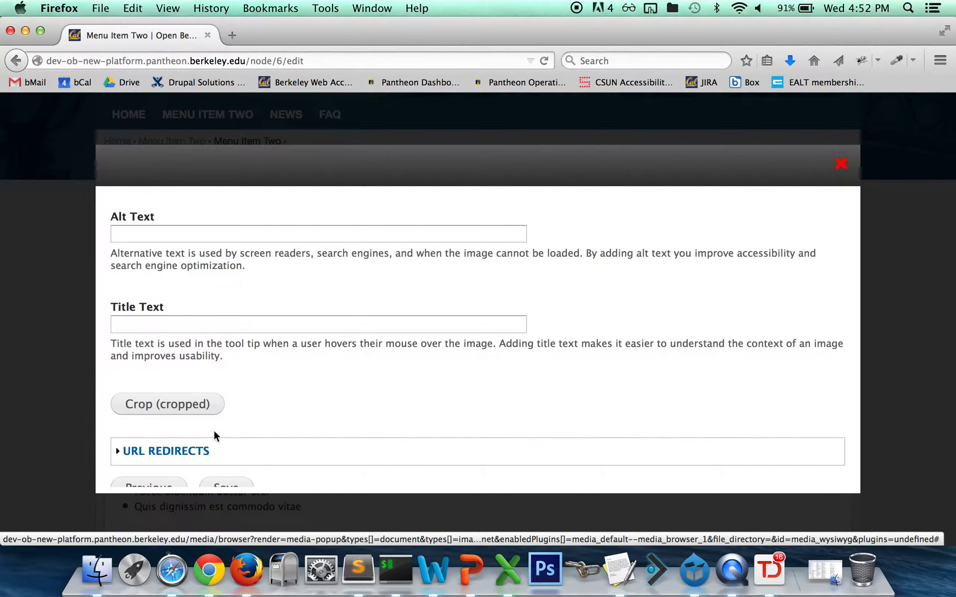
# - Close the media browser without inserting the image, and leave the Menu Item Two edit form for the home page
pyautogui.click(840, 163)
pyautogui.scroll(-1, 541, 194)
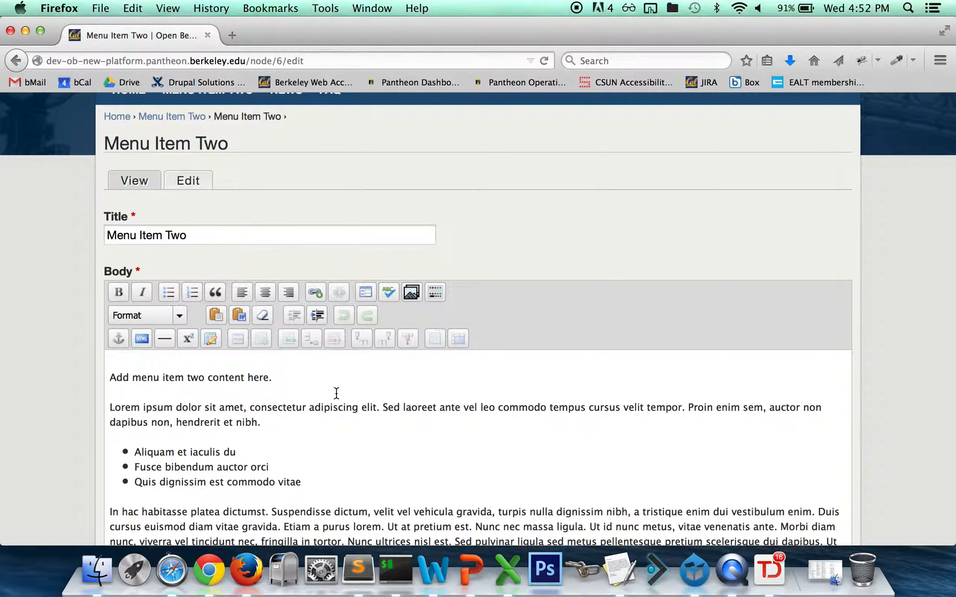
pyautogui.scroll(5, 336, 394)
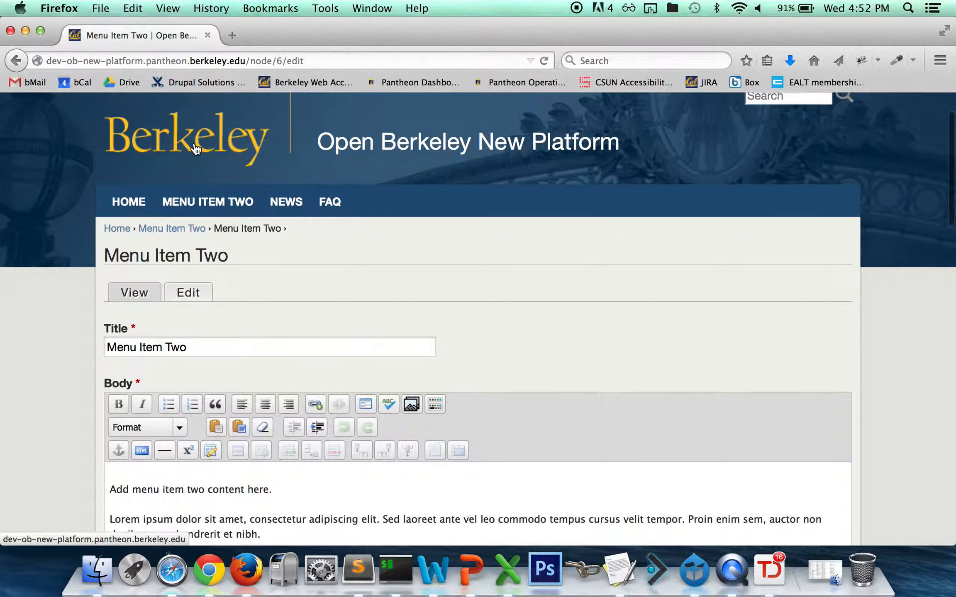
pyautogui.click(196, 149)
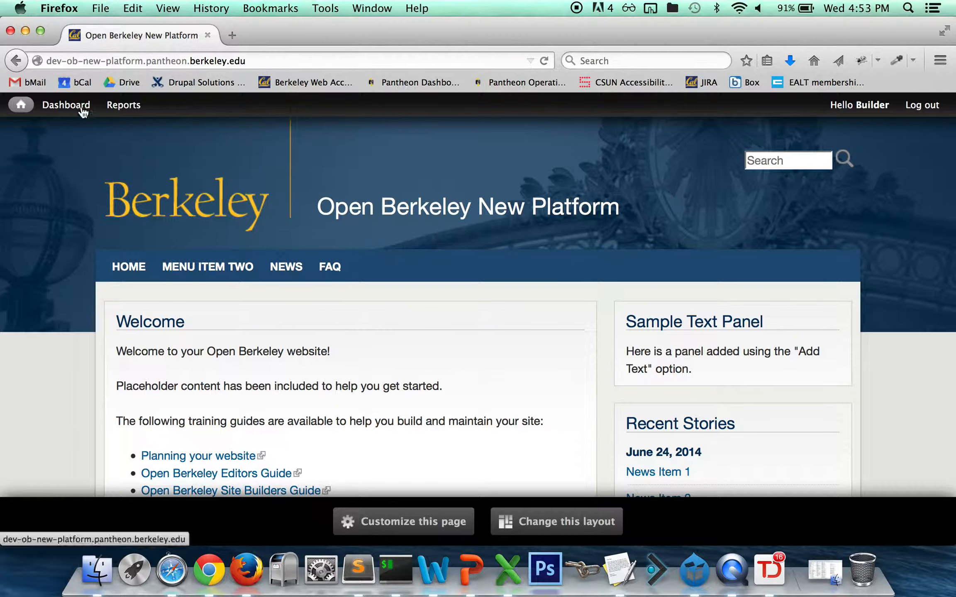
# - Open the form for adding a news item, look over its fields, and return to the home page without creating one
pyautogui.moveTo(79, 107)
pyautogui.moveTo(79, 126)
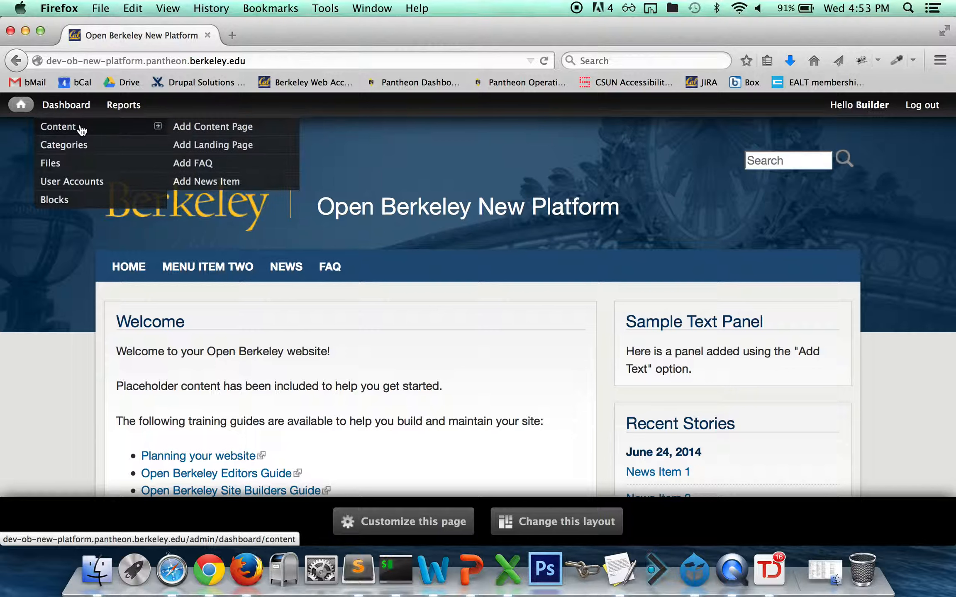
pyautogui.click(210, 186)
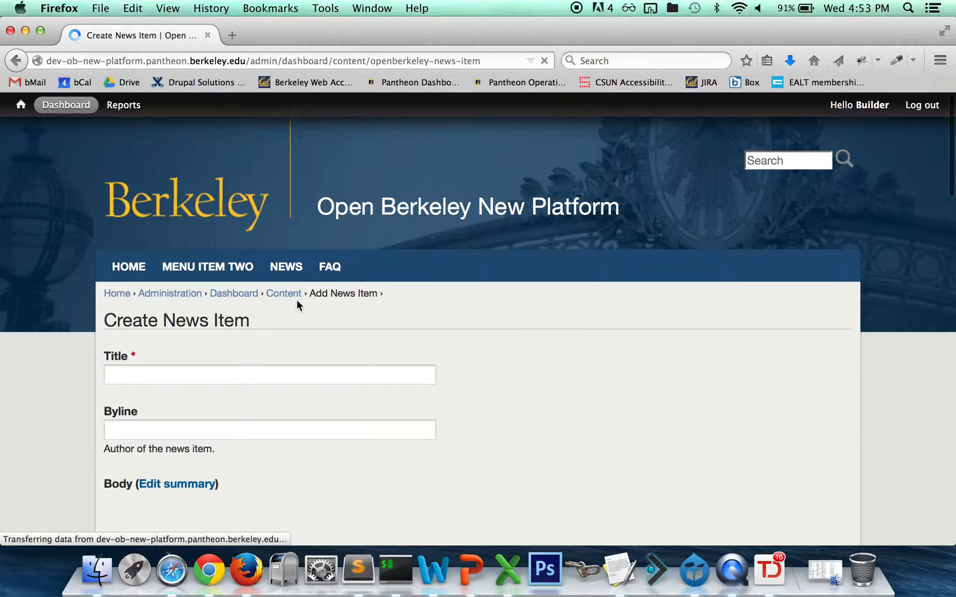
pyautogui.scroll(-3, 297, 303)
pyautogui.scroll(-15, 297, 300)
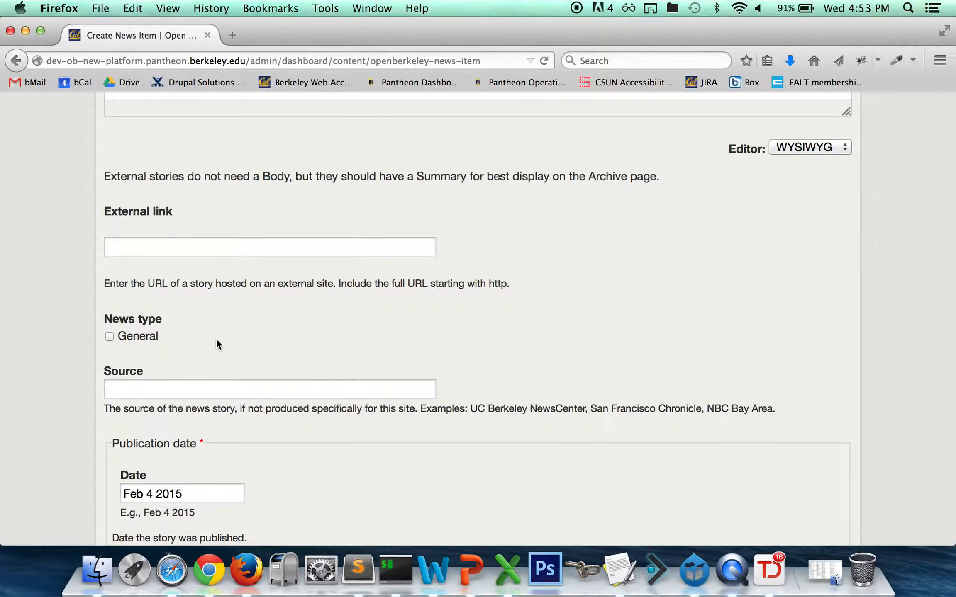
pyautogui.scroll(10, 216, 340)
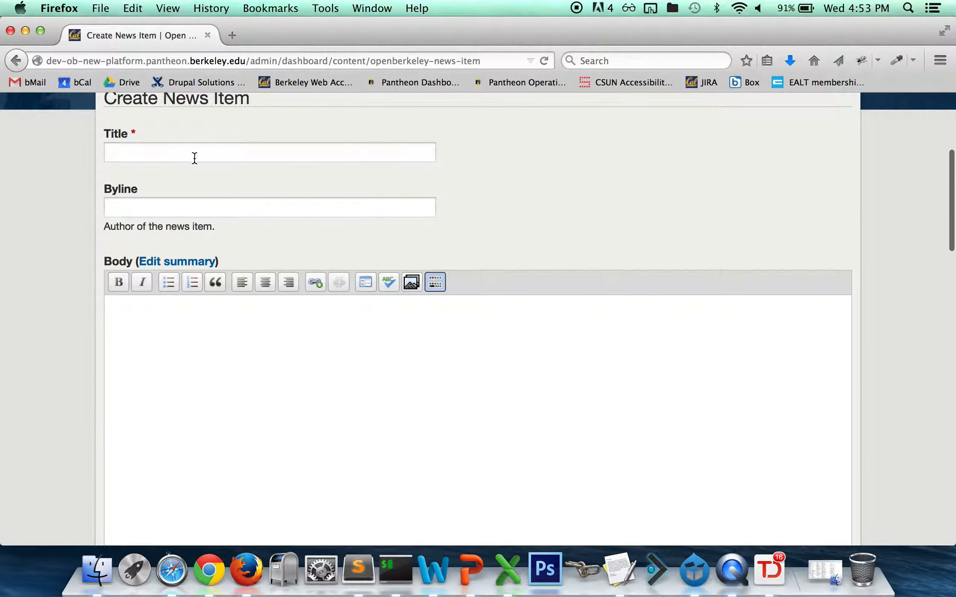
pyautogui.scroll(3, 195, 166)
pyautogui.click(196, 133)
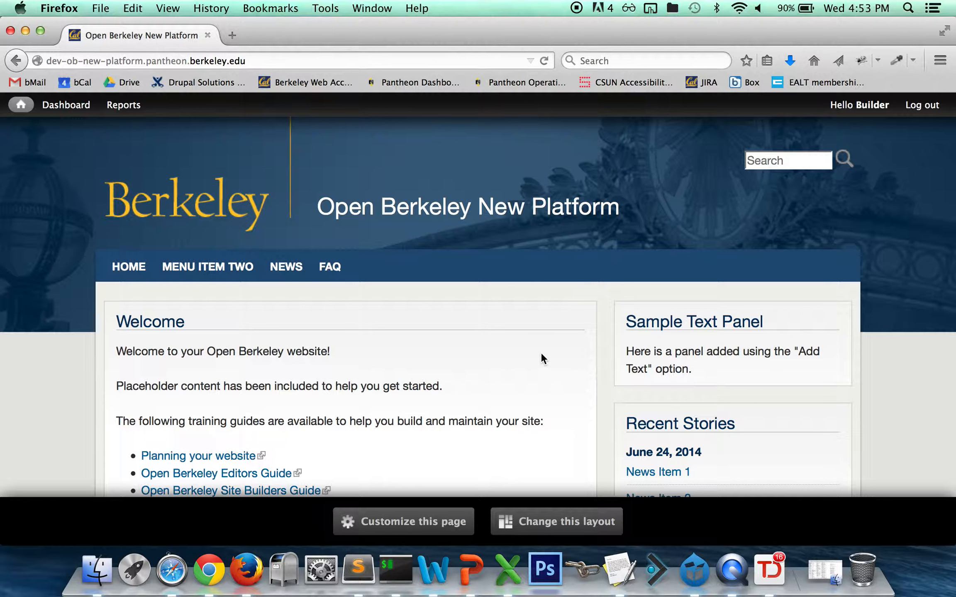
pyautogui.click(733, 558)
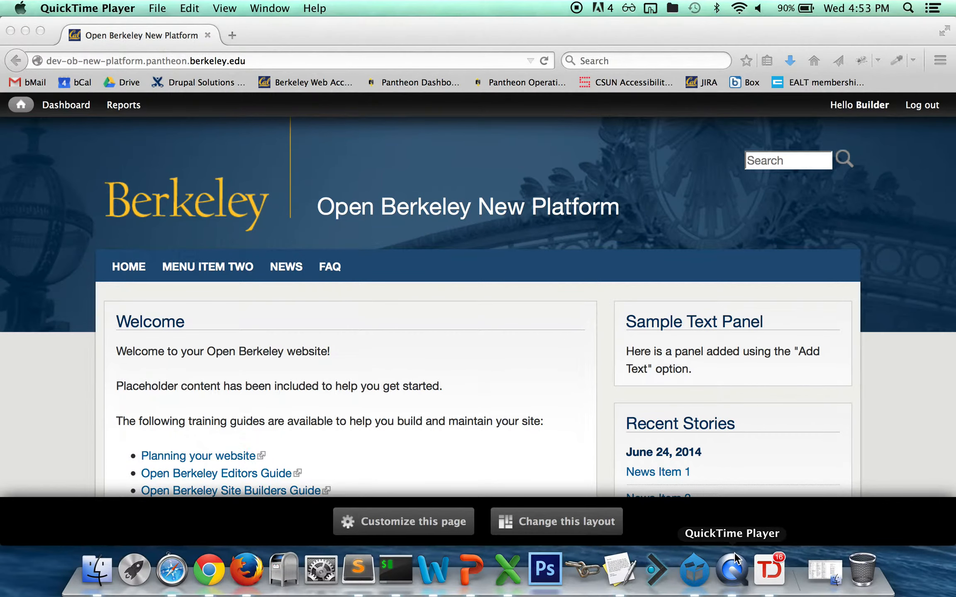